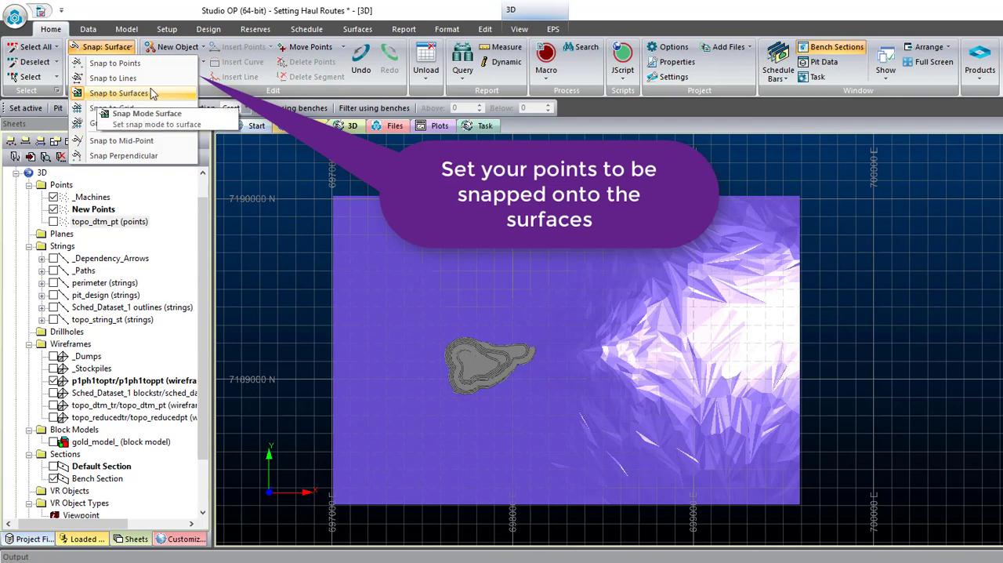
- Set the snap mode to surfaces and limit snapping to wireframe data
click(130, 94)
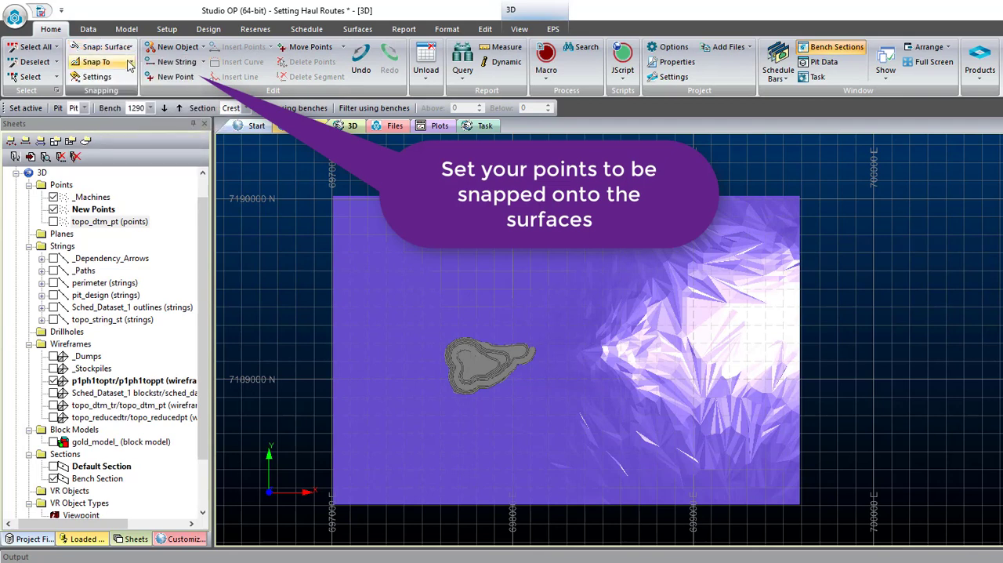
click(125, 62)
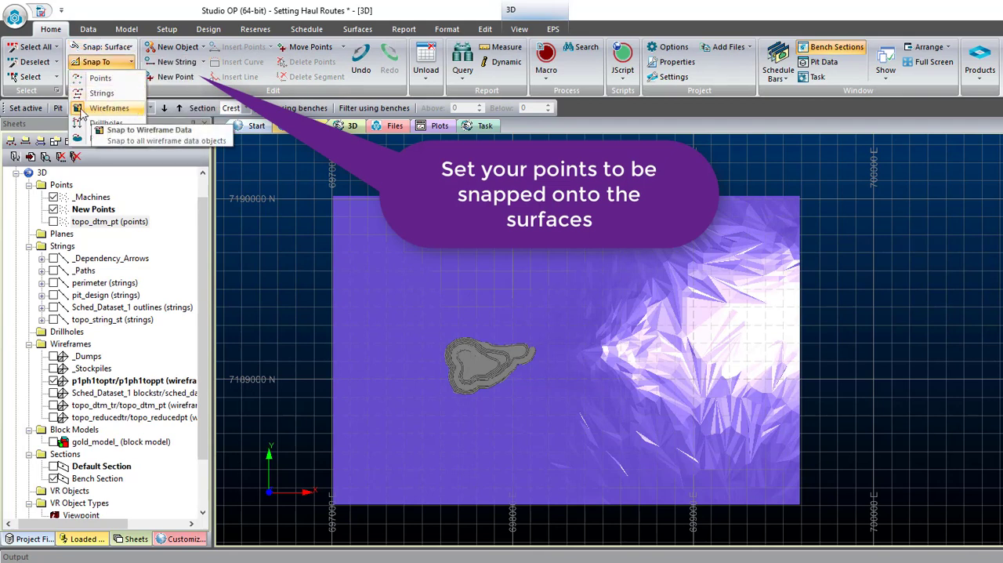
click(120, 65)
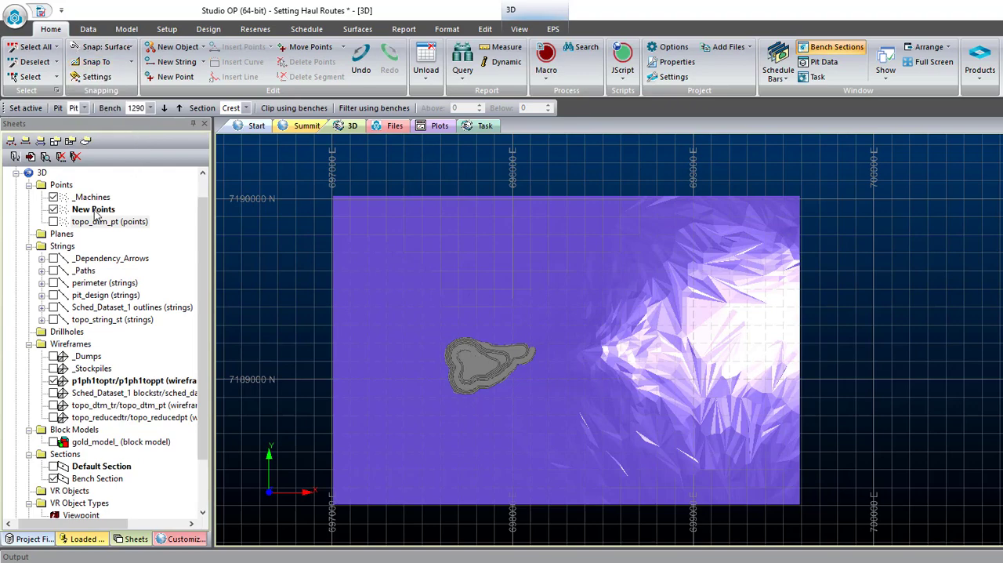
- Open the symbol properties of the New Points object and give it a fixed filled-circle style
right_click(93, 210)
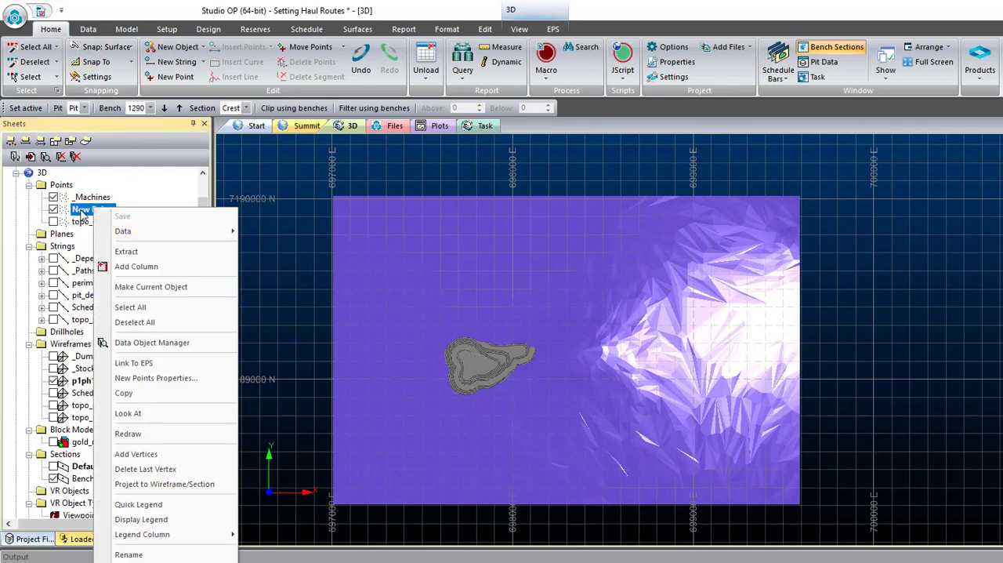
double_click(82, 216)
click(510, 132)
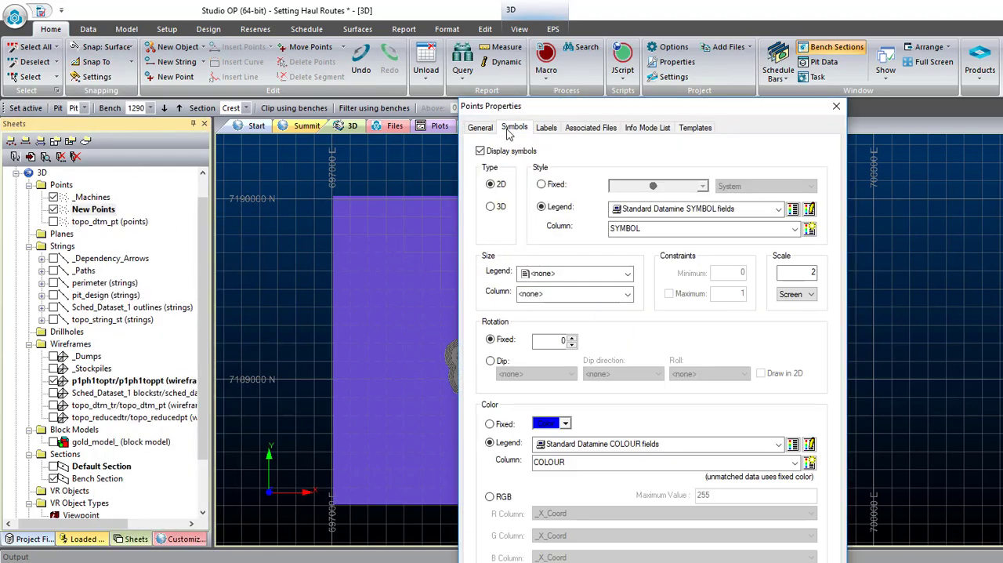
click(542, 185)
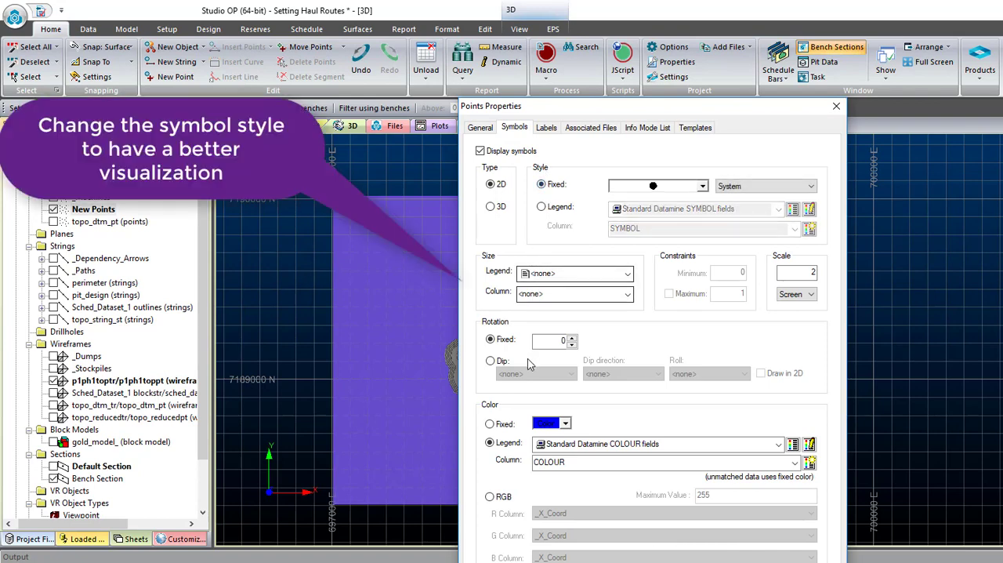
- Give the New Points symbols a fixed magenta colour and a scale of 7, and apply the properties
click(490, 424)
click(565, 424)
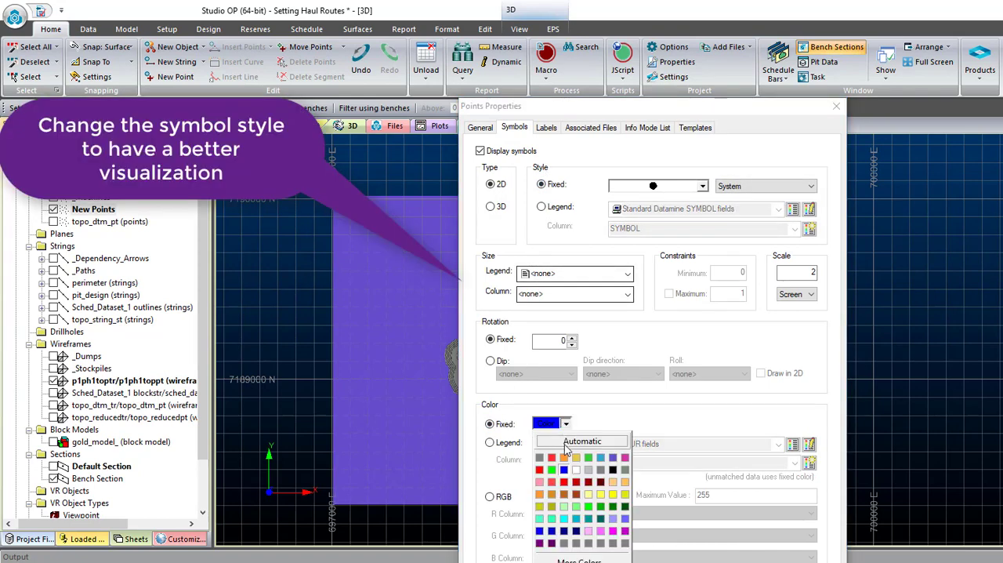
click(612, 531)
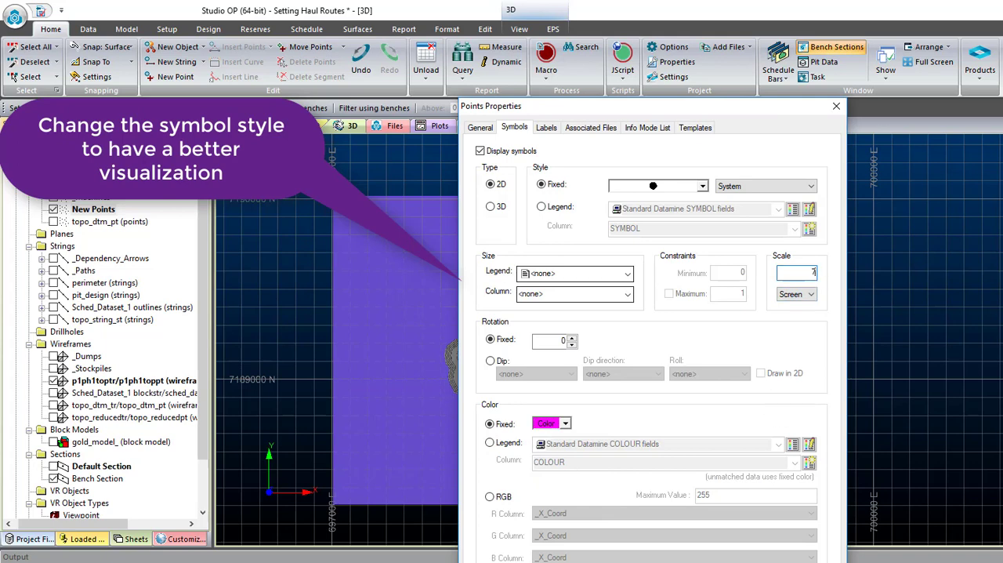
drag(728, 114, 720, 48)
click(750, 531)
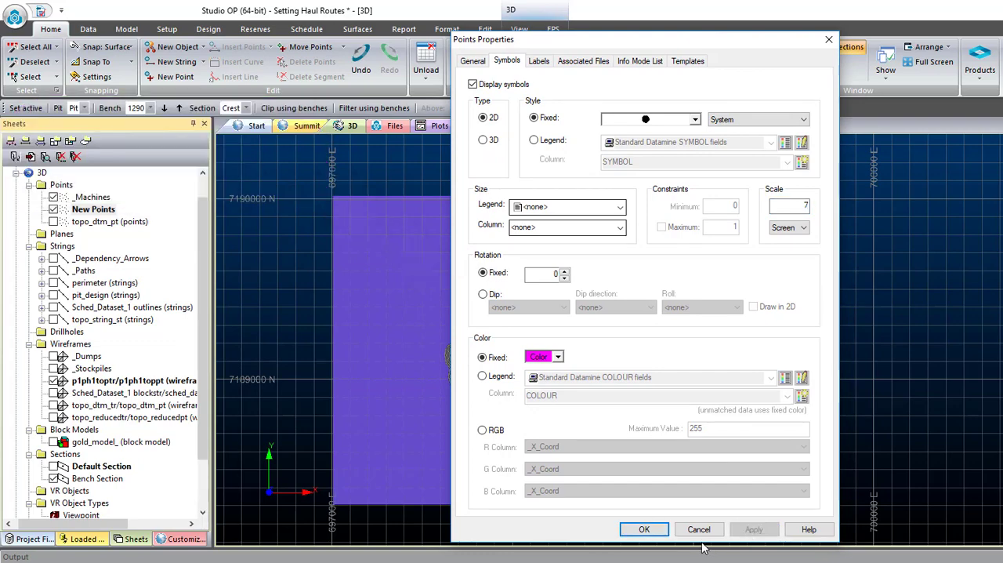
click(643, 530)
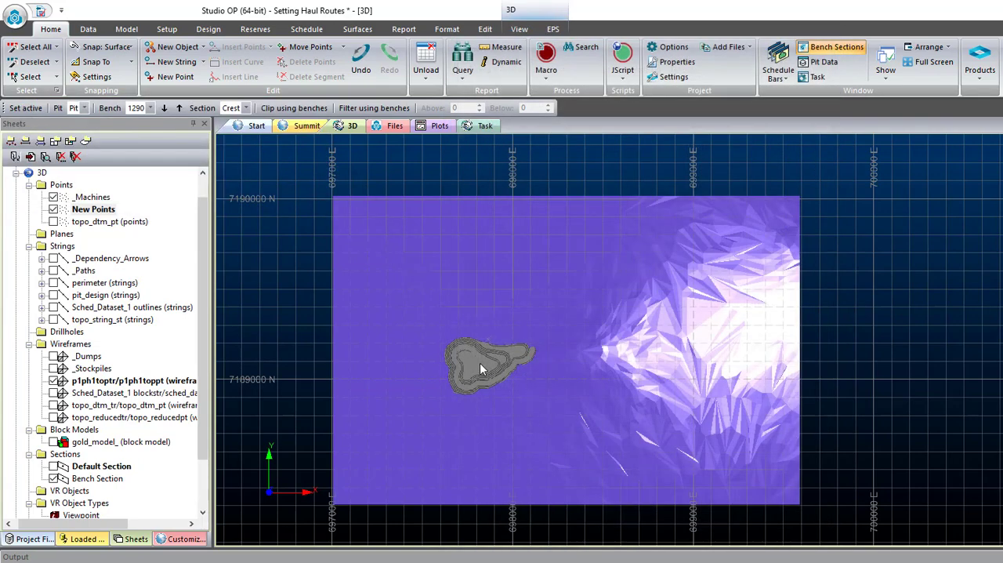
- Create the first bench exit point on the pit floor near the foot of the ramp
scroll(480, 363, up, 6)
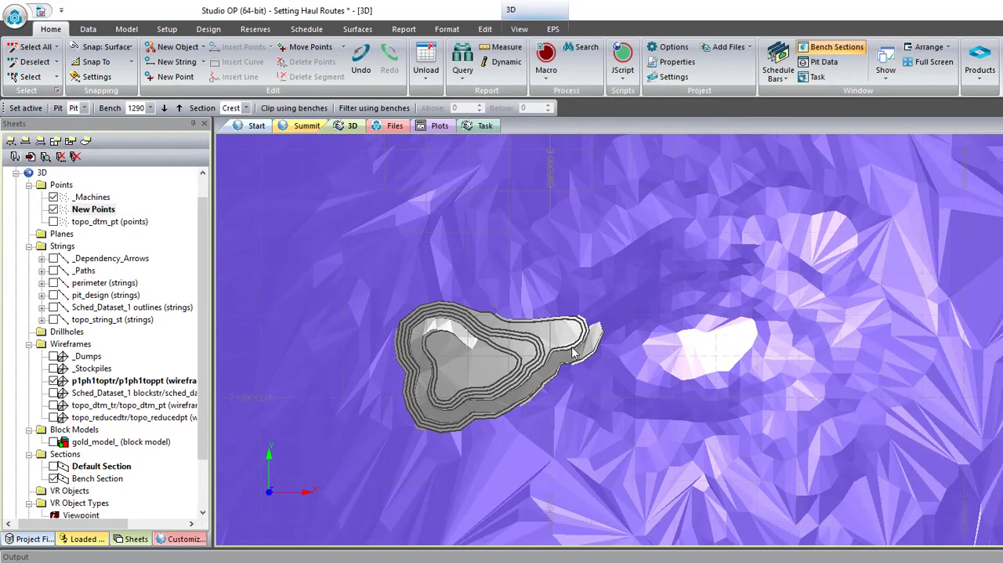
scroll(430, 339, up, 4)
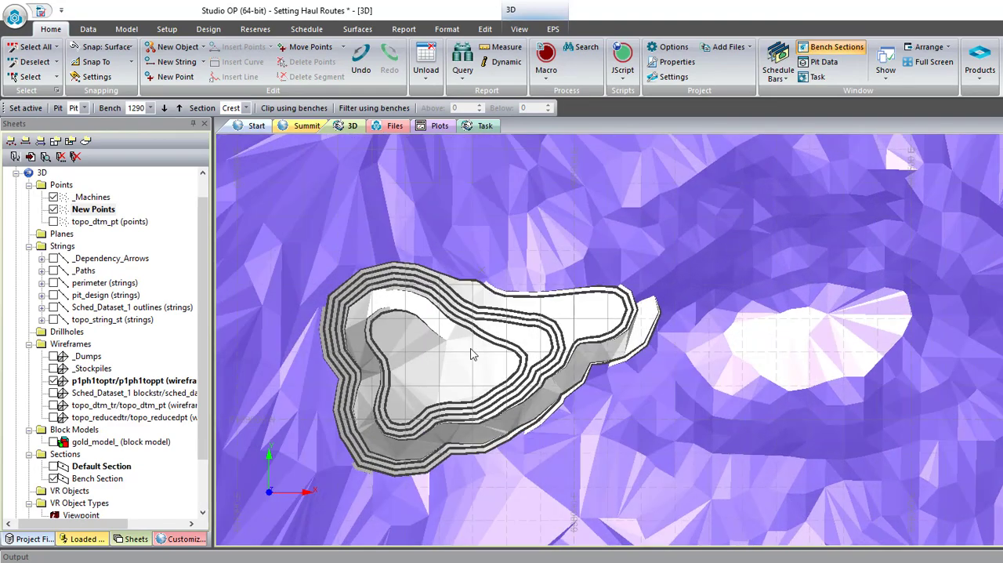
scroll(439, 333, up, 3)
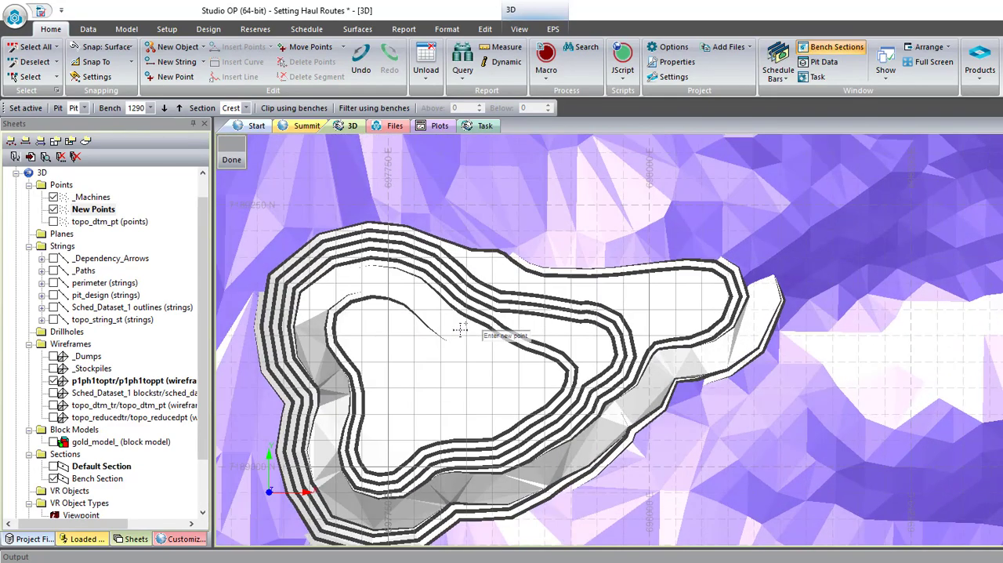
scroll(443, 322, up, 6)
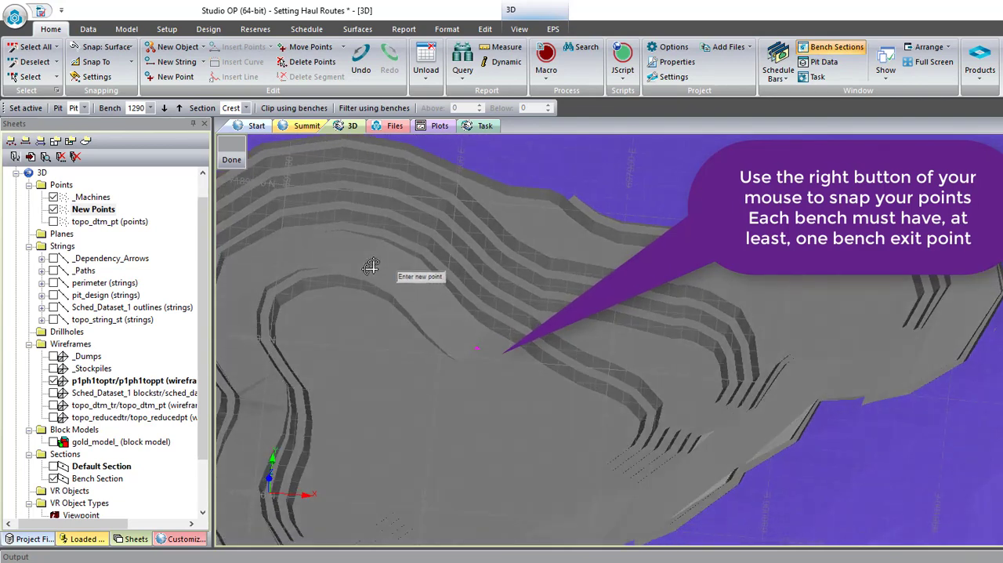
- Add three bench exit points on the pit surface along the northern, western and south-western benches
shift+drag(373, 267, 352, 262)
scroll(360, 262, up, 2)
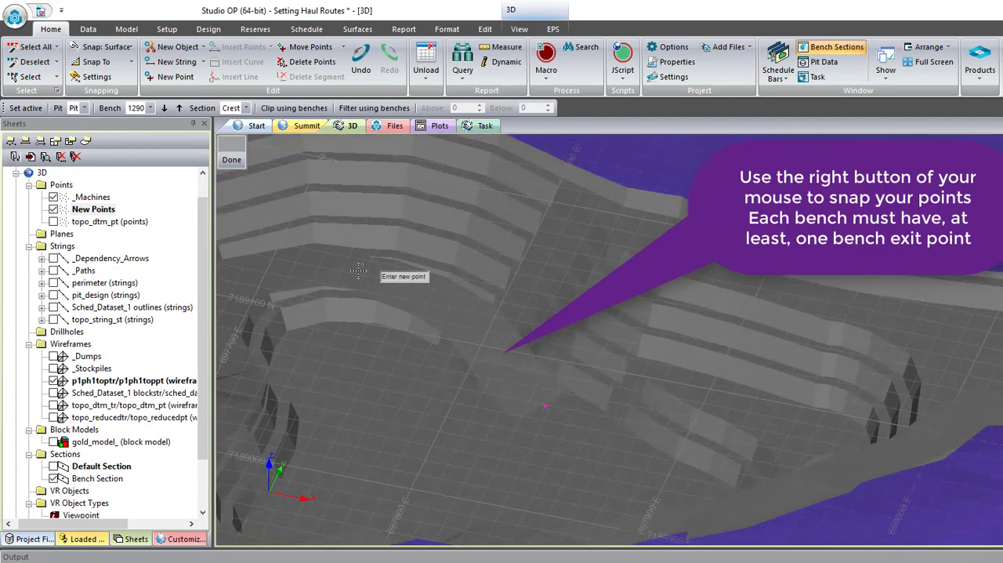
scroll(368, 267, down, 8)
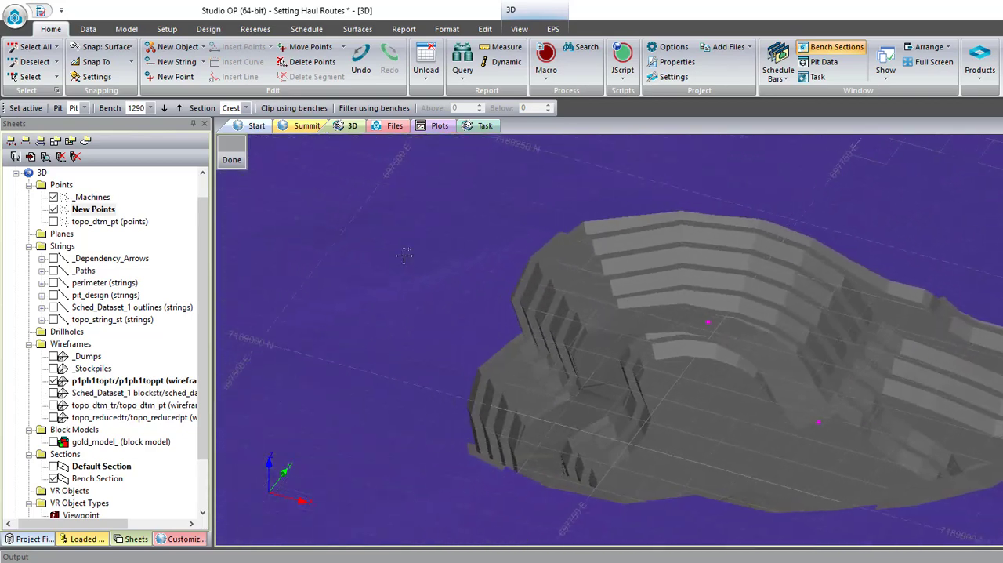
scroll(404, 256, up, 3)
scroll(682, 337, down, 3)
shift+drag(775, 421, 636, 380)
scroll(639, 375, up, 3)
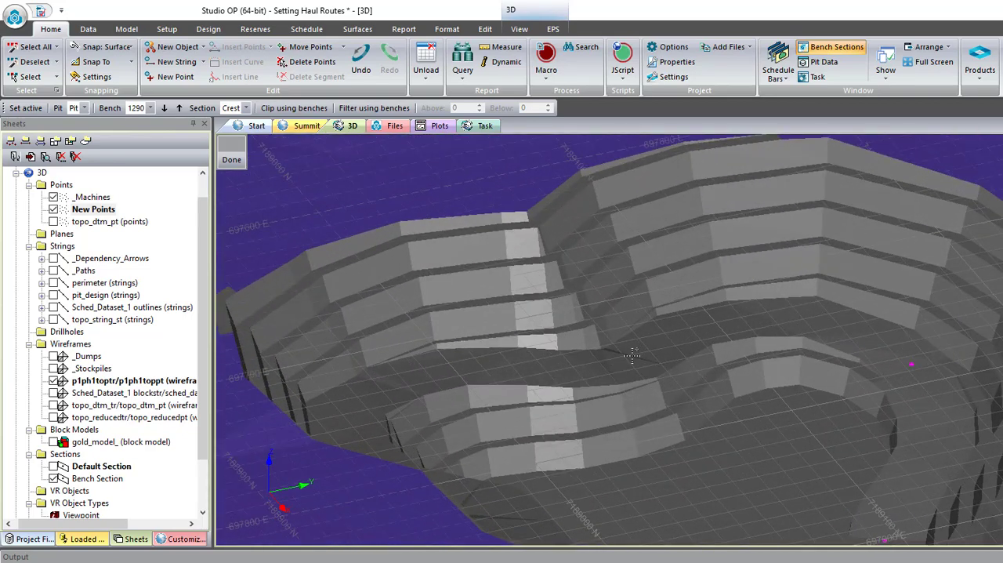
click(394, 381)
scroll(392, 366, down, 3)
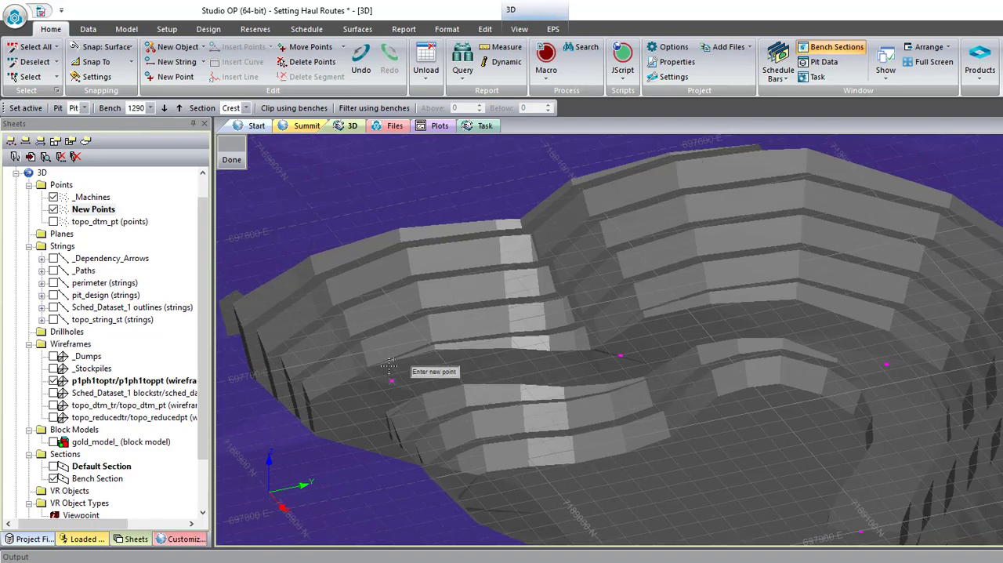
- Add two bench exit points on the pit surface along the southern benches, progressing eastward
shift+drag(556, 405, 433, 431)
middle_drag(335, 343, 696, 338)
scroll(815, 327, down, 3)
scroll(941, 317, up, 4)
shift+drag(654, 392, 522, 402)
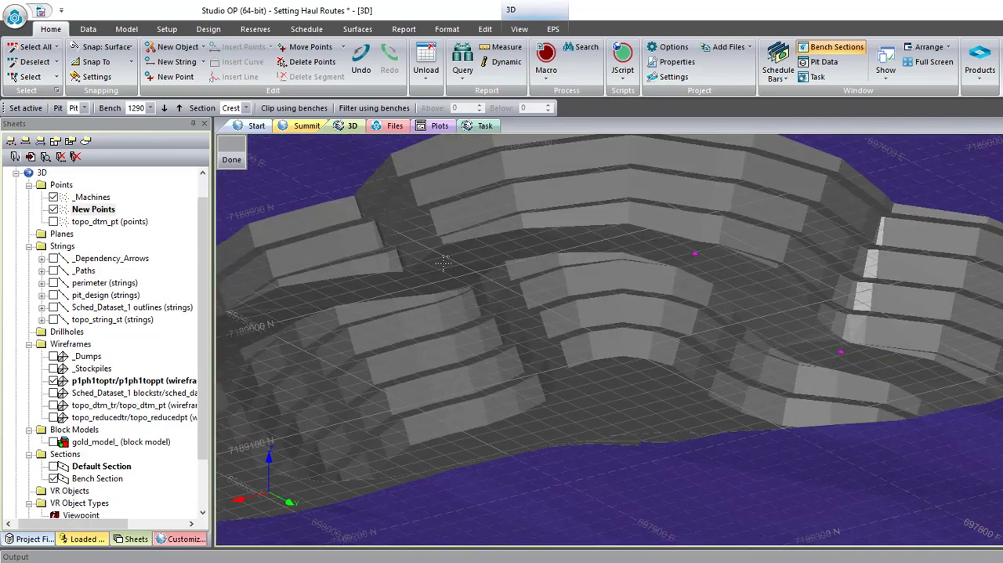
scroll(452, 276, down, 6)
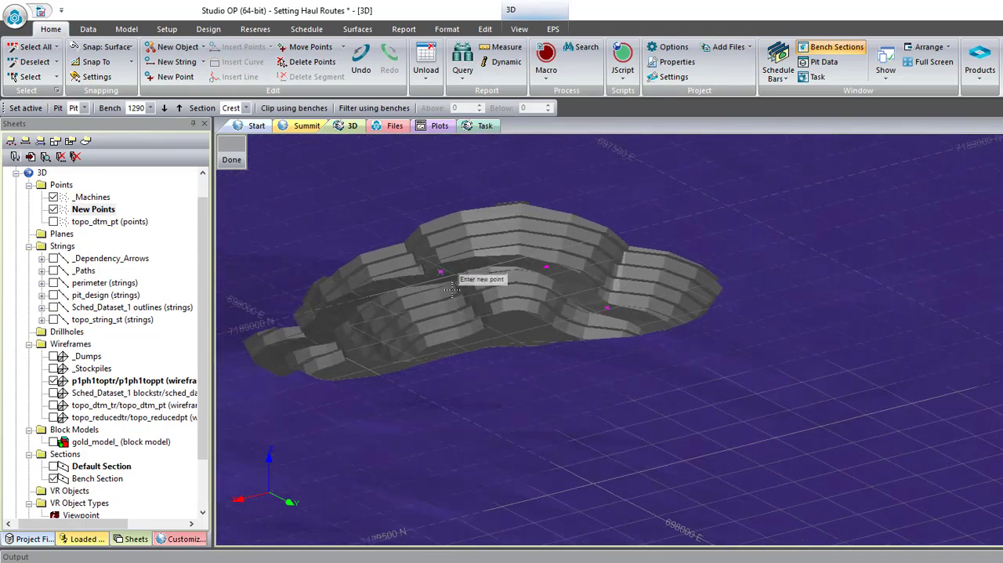
shift+drag(442, 268, 387, 350)
scroll(342, 245, down, 2)
scroll(342, 246, up, 3)
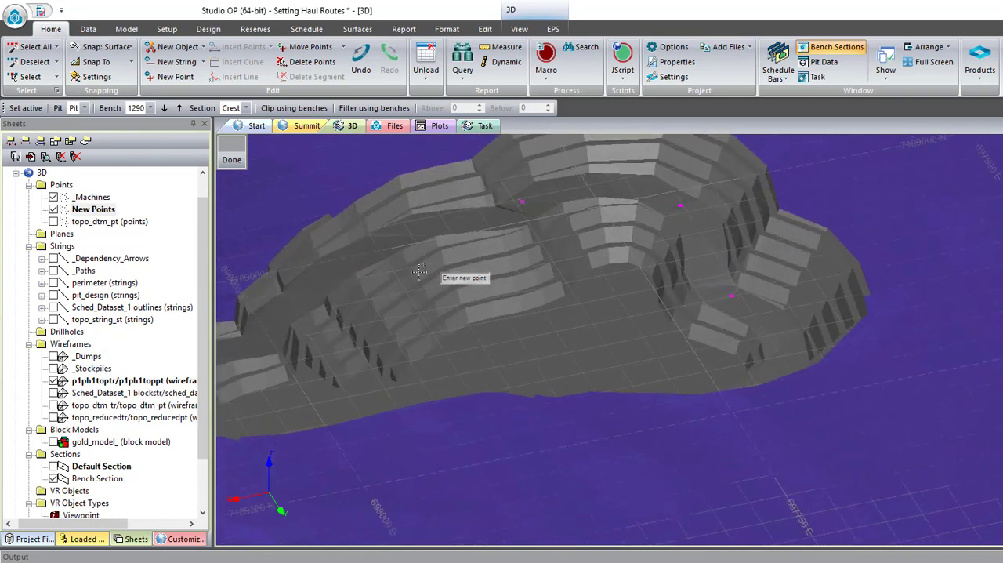
scroll(416, 267, up, 1)
scroll(391, 225, up, 4)
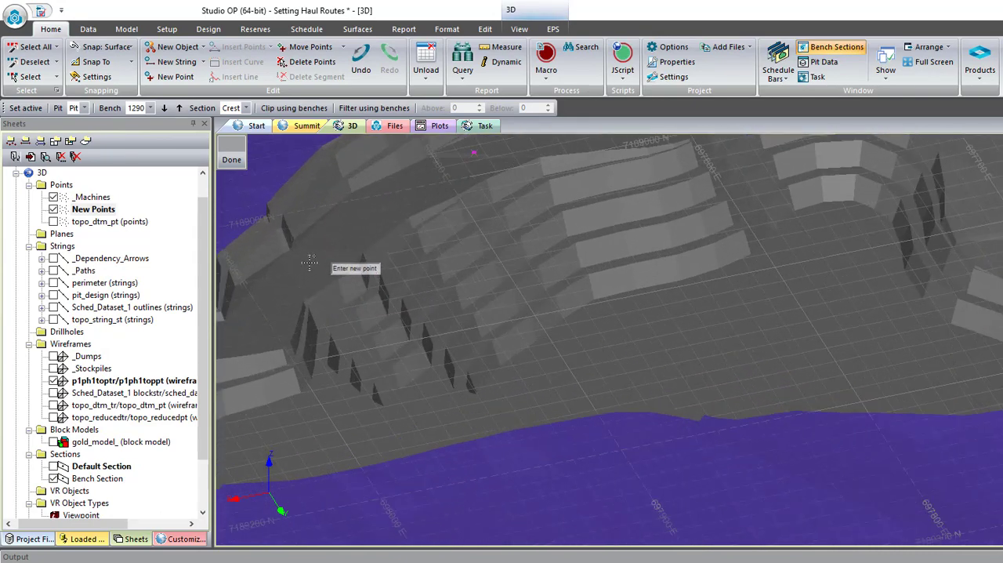
scroll(309, 264, down, 4)
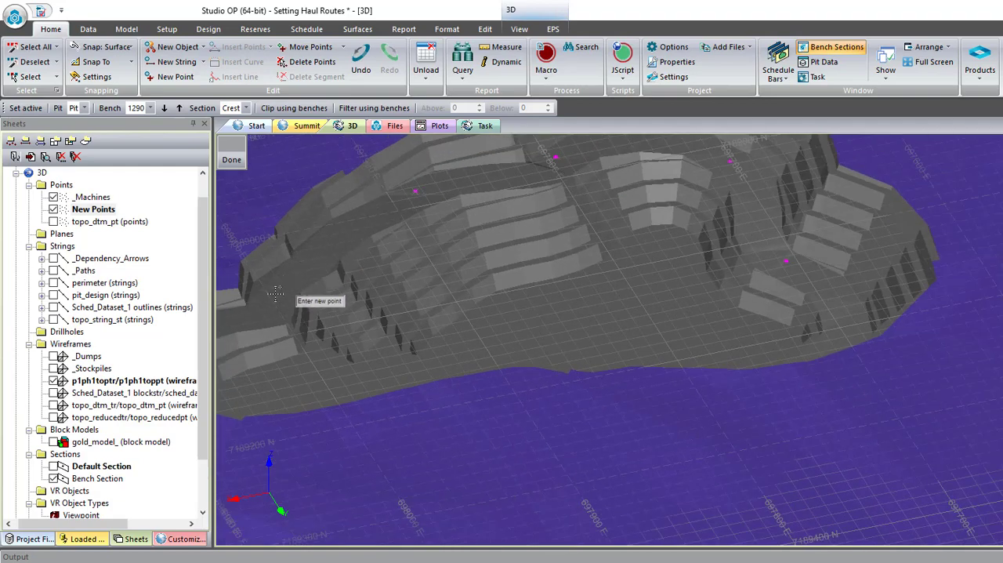
- Add the remaining three bench exit points on the pit surface, from the south-eastern bench to the pit's eastern end
scroll(380, 268, down, 3)
scroll(280, 306, up, 2)
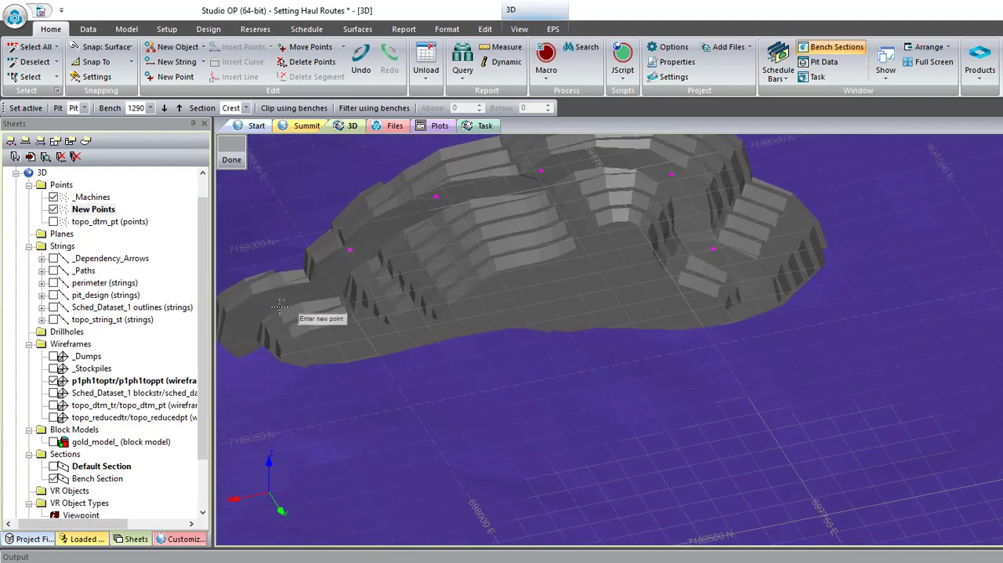
scroll(345, 287, down, 3)
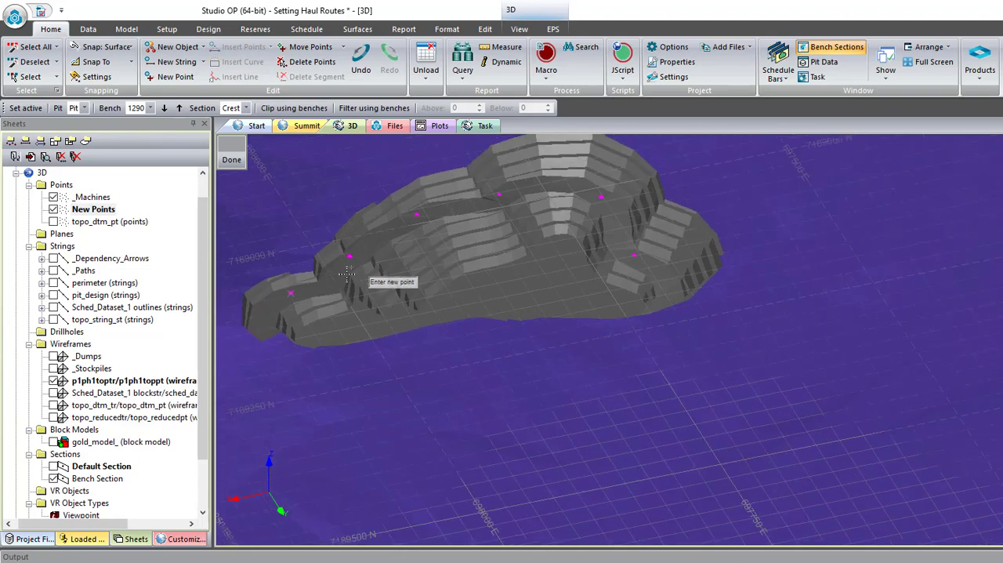
shift+drag(352, 348, 298, 352)
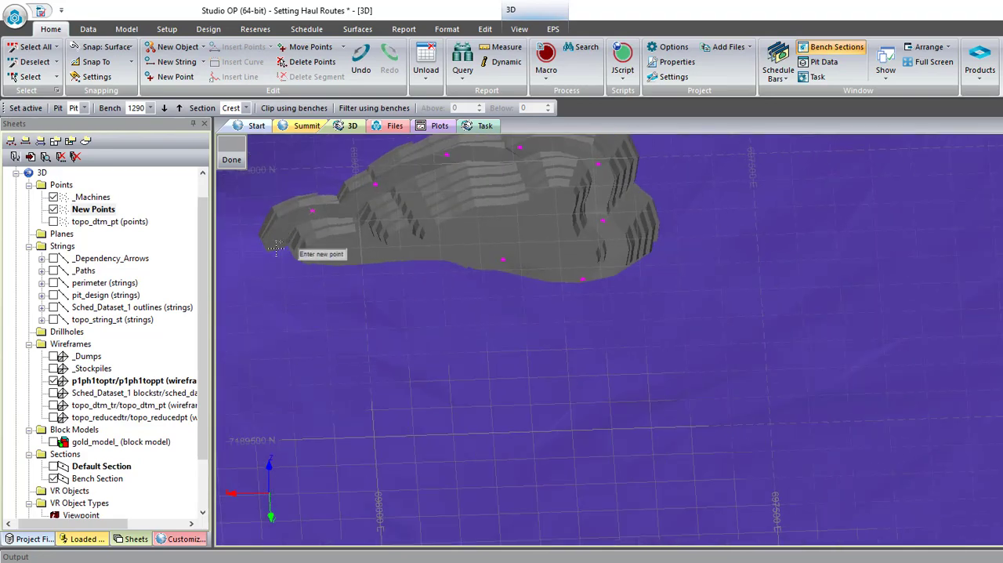
scroll(275, 248, up, 4)
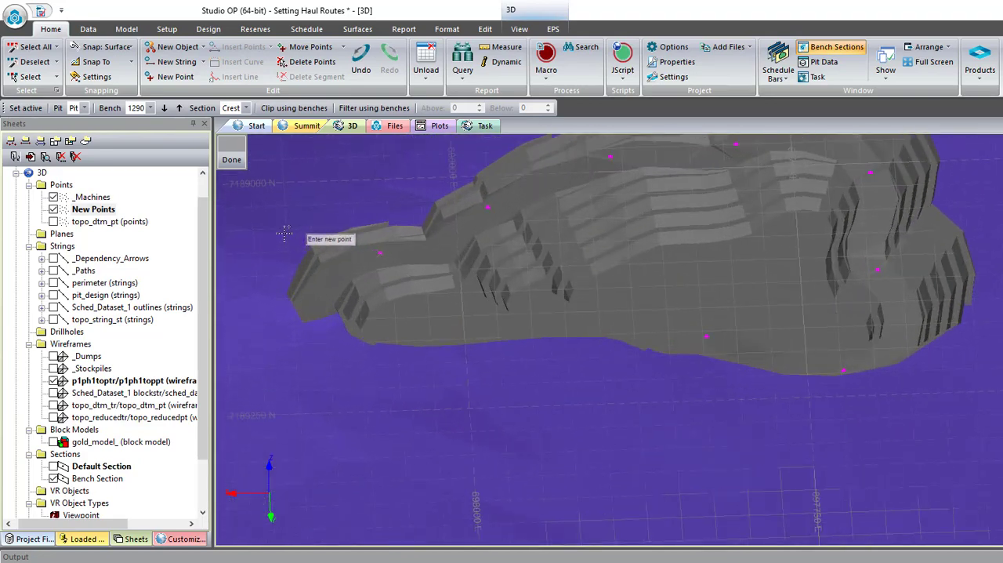
scroll(343, 345, down, 6)
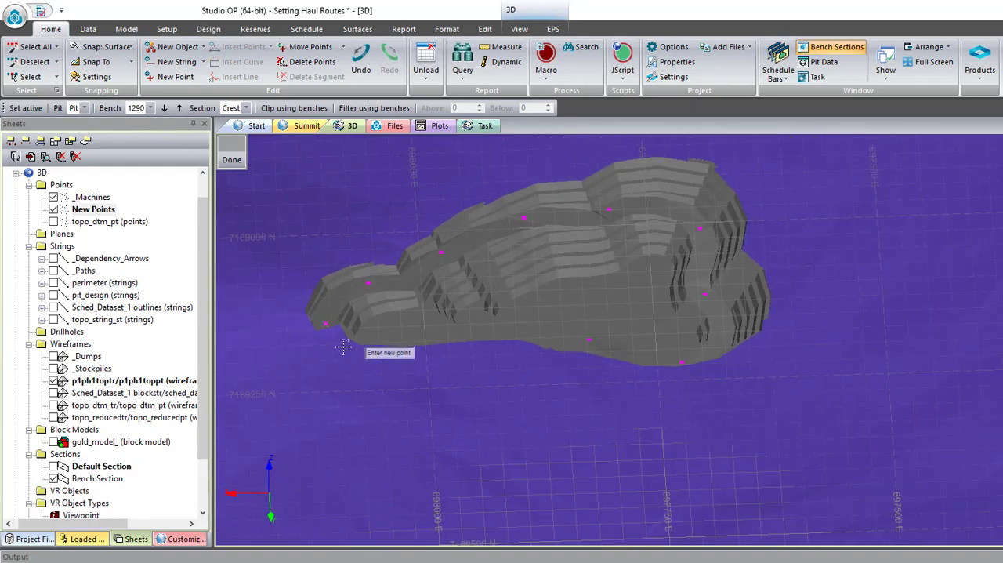
shift+drag(342, 345, 439, 325)
scroll(718, 332, up, 5)
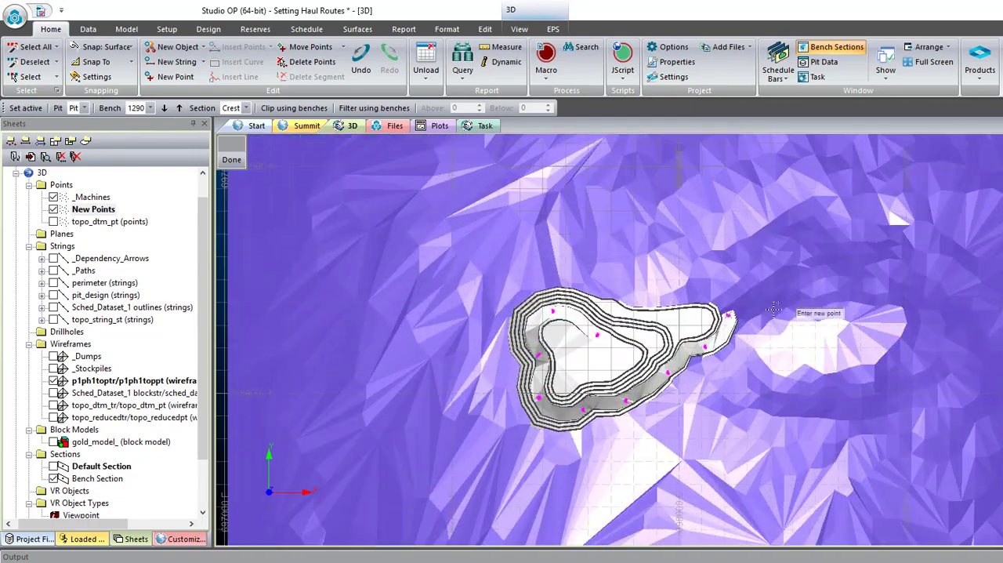
shift+drag(602, 314, 808, 326)
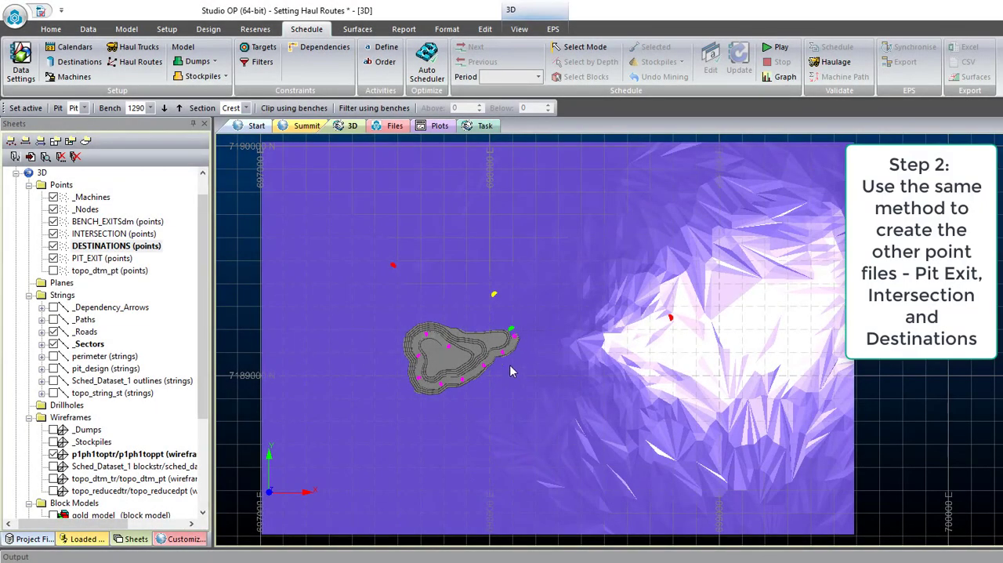
- Toggle the display of the PIT_EXIT, DESTINATIONS and INTERSECTION points to check where each set lies around the pit
click(53, 258)
click(53, 245)
click(53, 234)
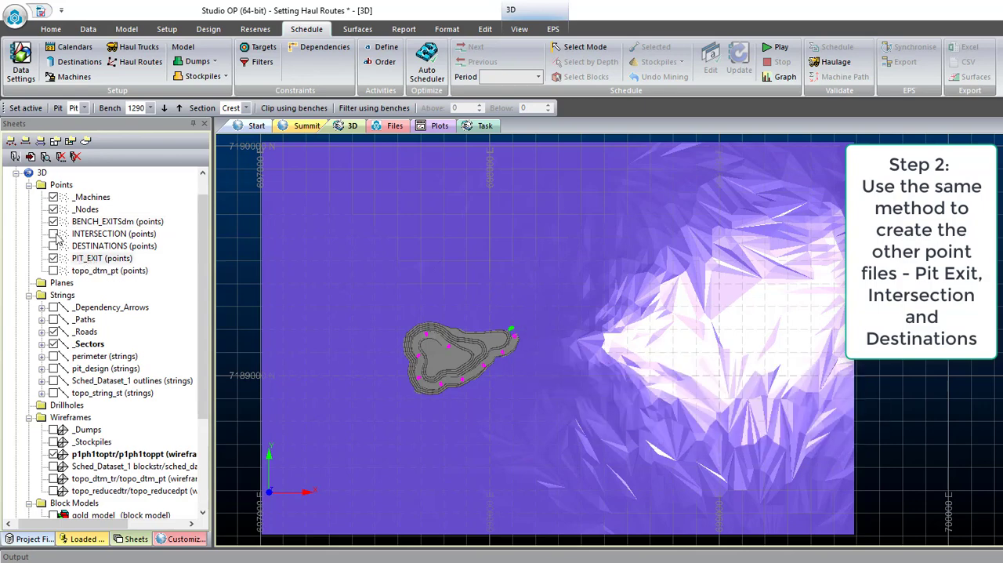
click(53, 234)
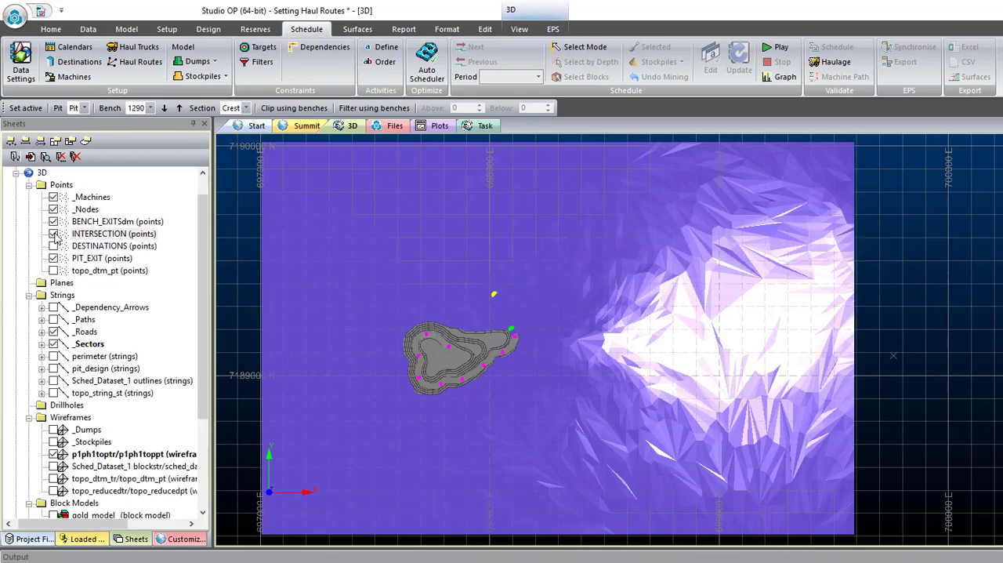
click(53, 246)
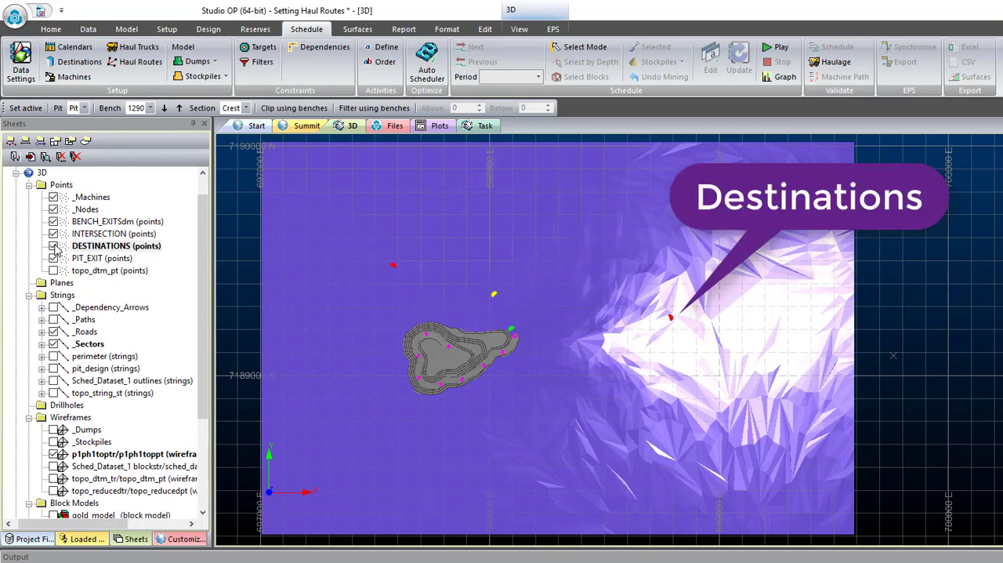
- List all files of the Setting Haul Routes project to check the saved point files
click(35, 540)
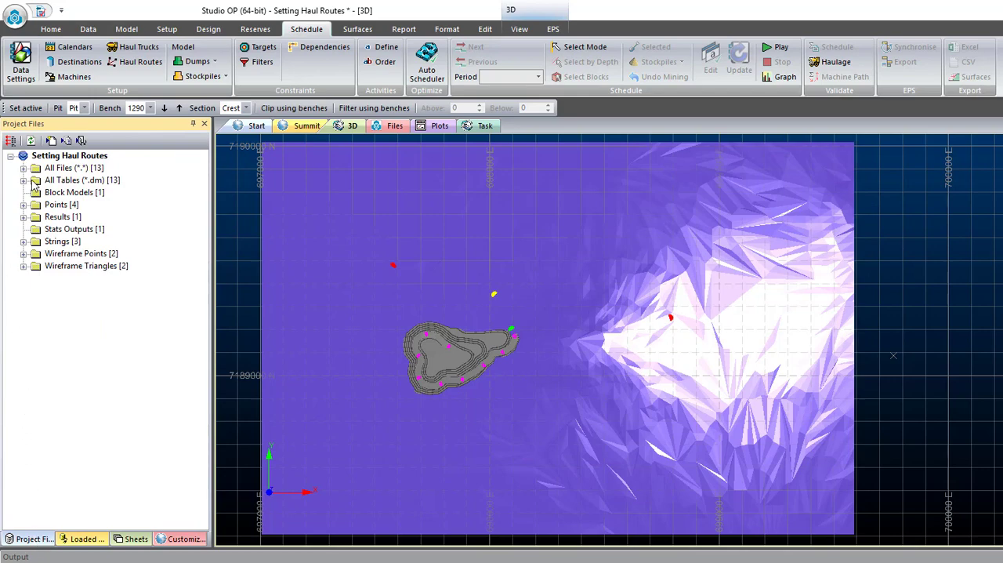
click(24, 169)
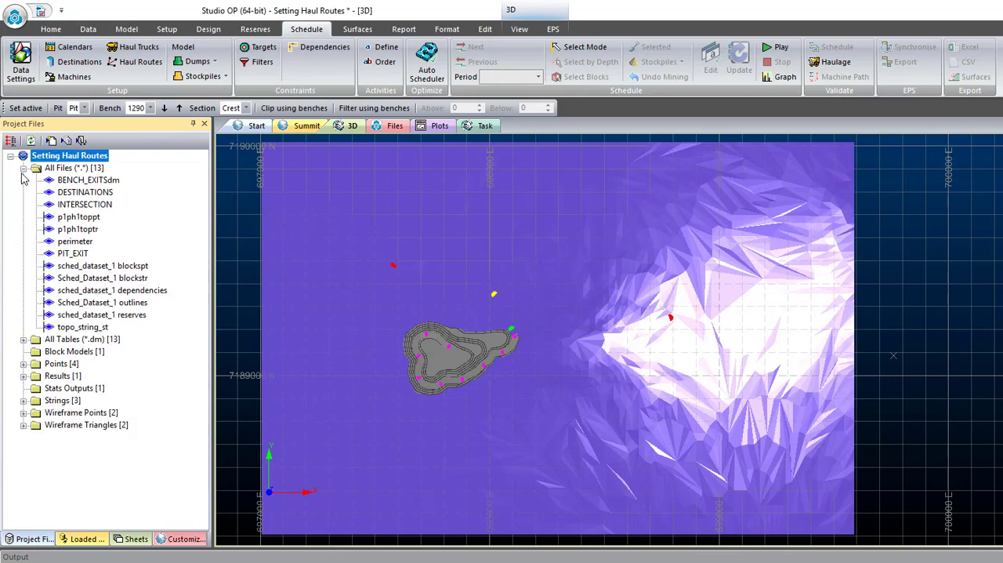
- Open the DESTINATIONS file in the table editor and add a column named NODEID
double_click(90, 196)
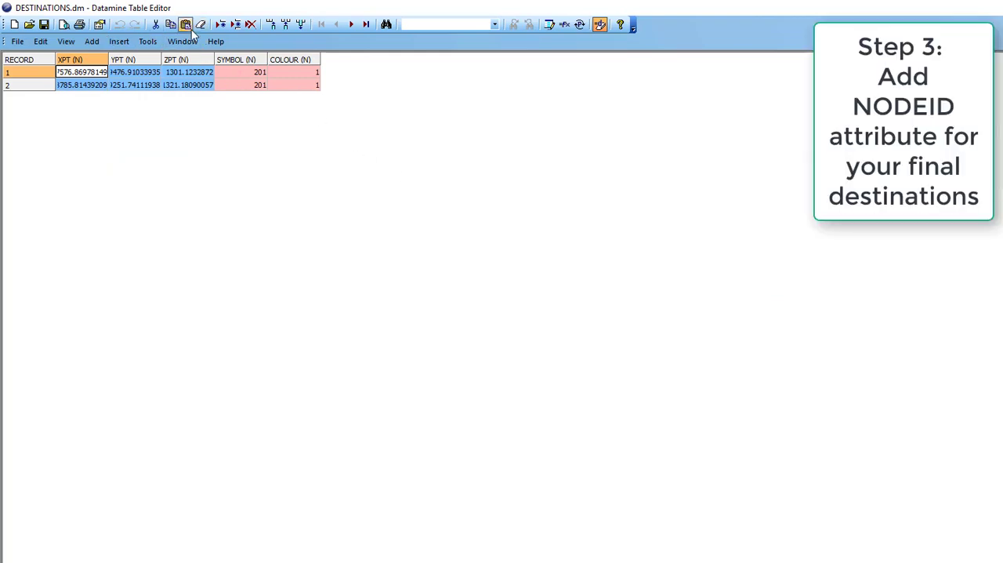
click(271, 25)
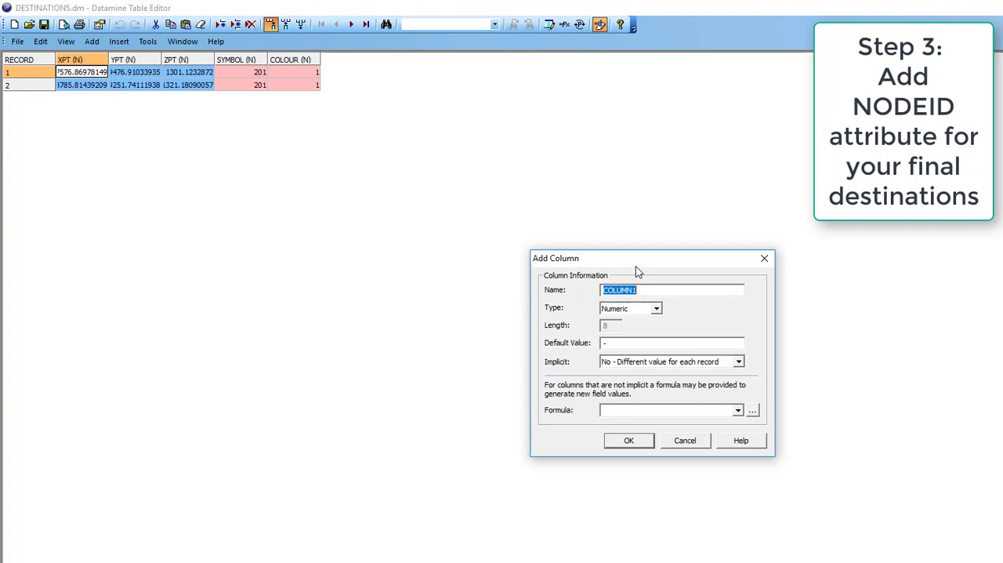
text(NODEID)
click(628, 440)
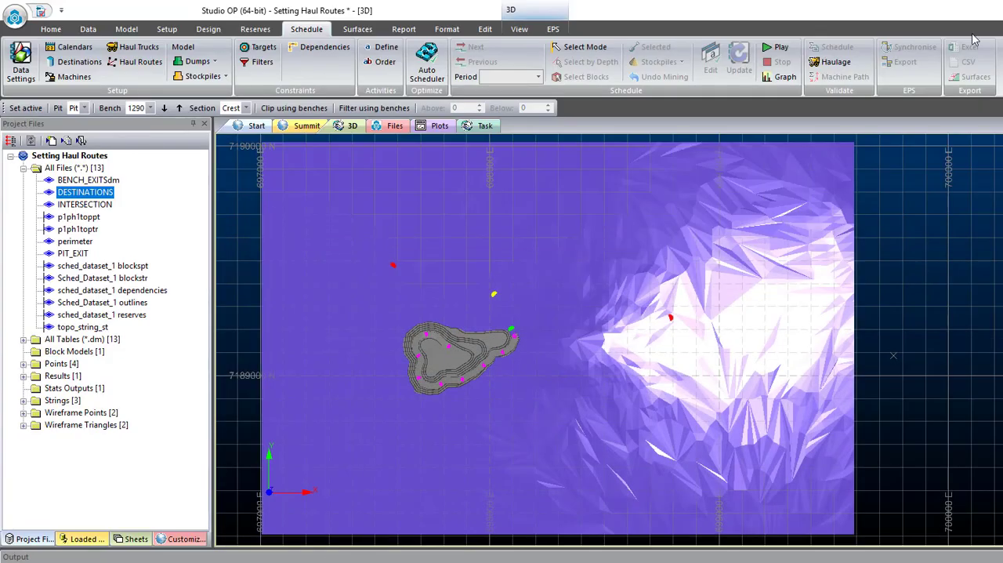
- Check the destination names defined for scheduling and try to enter DUMP as the first record's NODEID
click(76, 61)
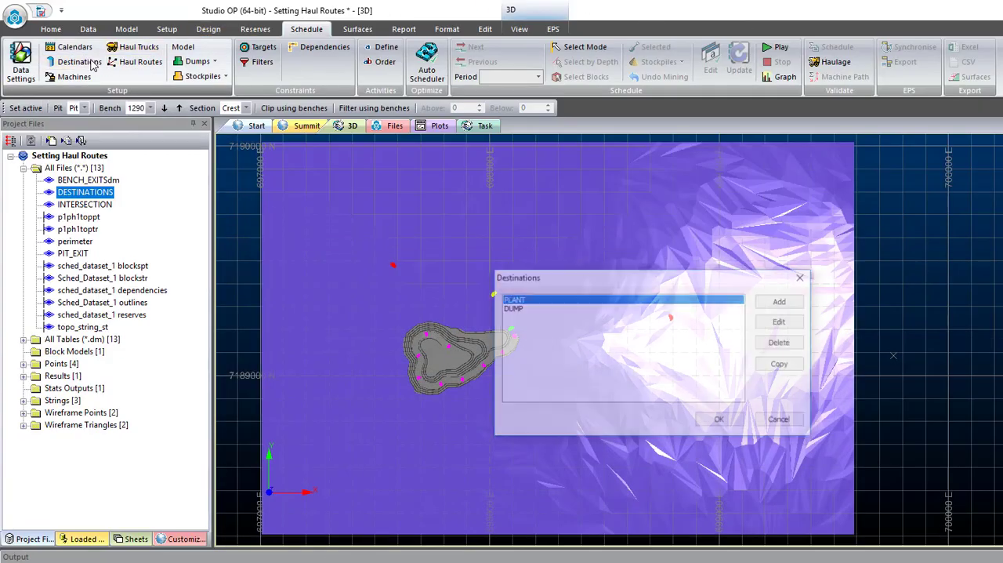
drag(610, 282, 408, 188)
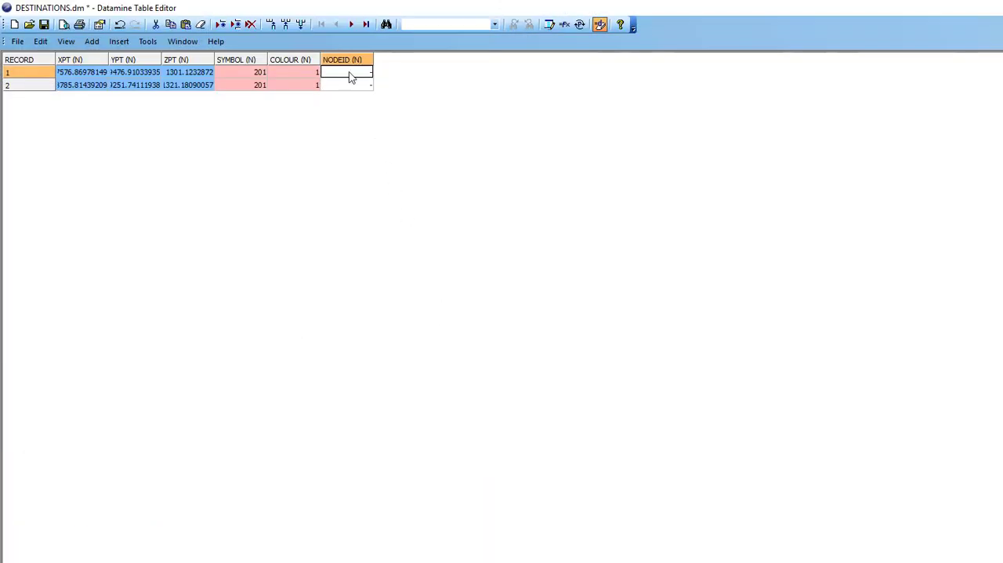
text(DUMP)
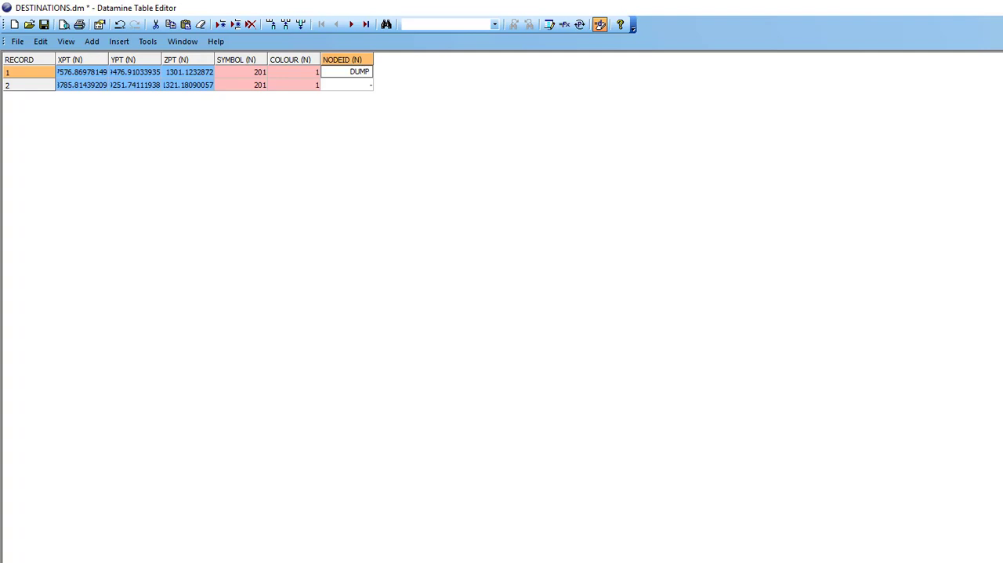
click(372, 86)
click(369, 85)
click(363, 73)
- Change the NODEID column's type to Alphanumeric in the table definition
click(549, 26)
click(735, 276)
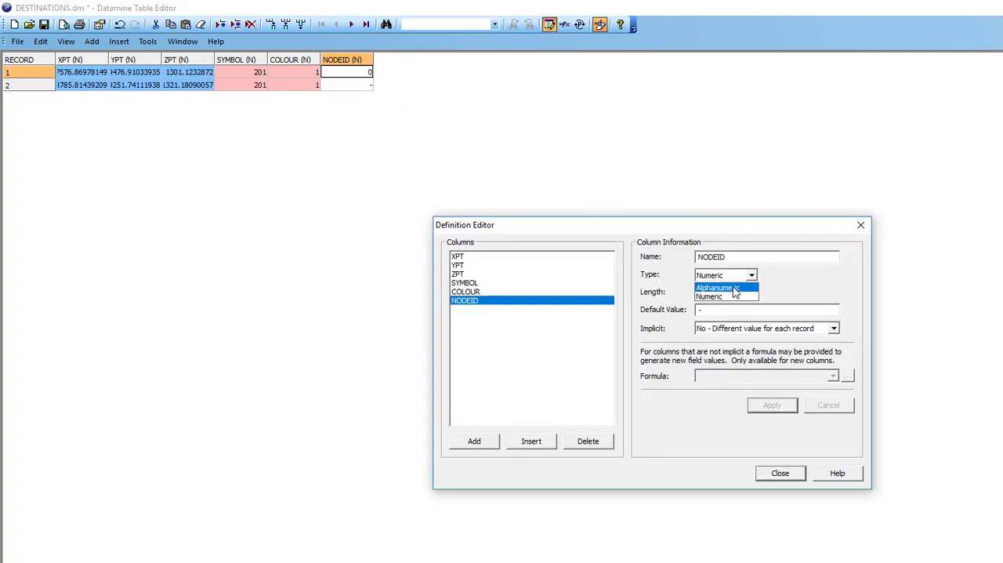
click(735, 287)
click(772, 404)
click(861, 225)
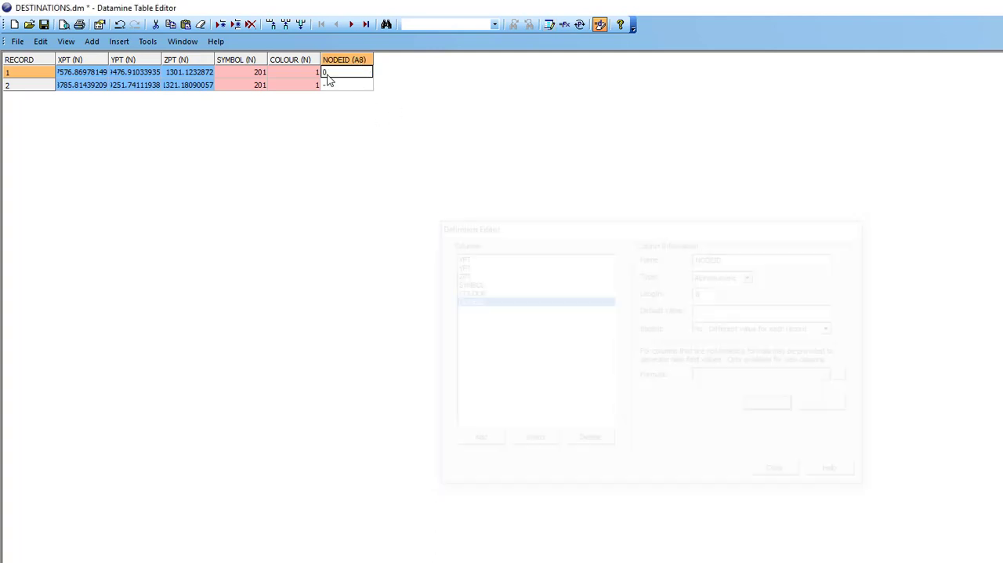
- Enter DUMP as the NODEID of record 1 and PLANT for record 2, and save the DESTINATIONS table
click(342, 73)
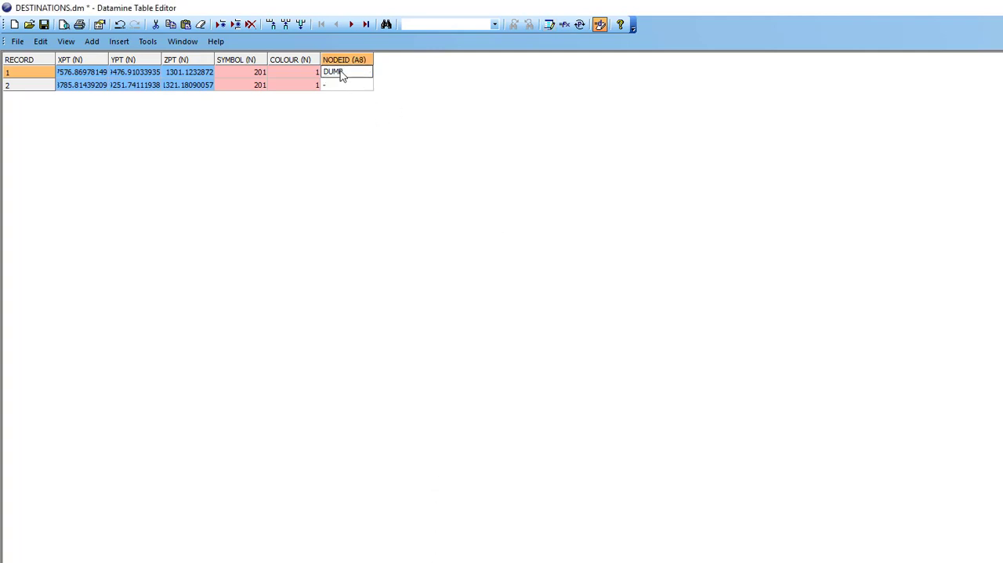
click(337, 86)
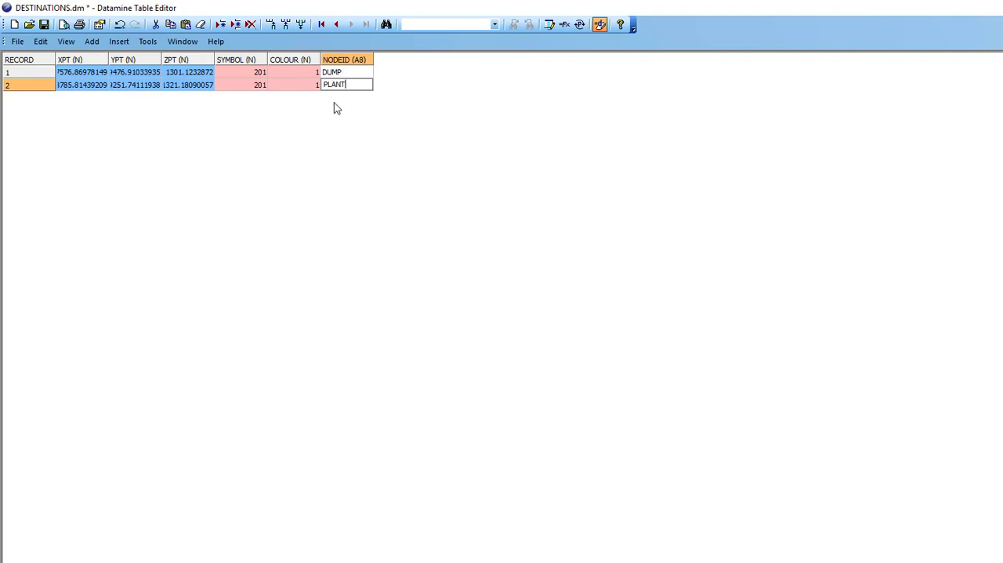
click(253, 72)
click(44, 24)
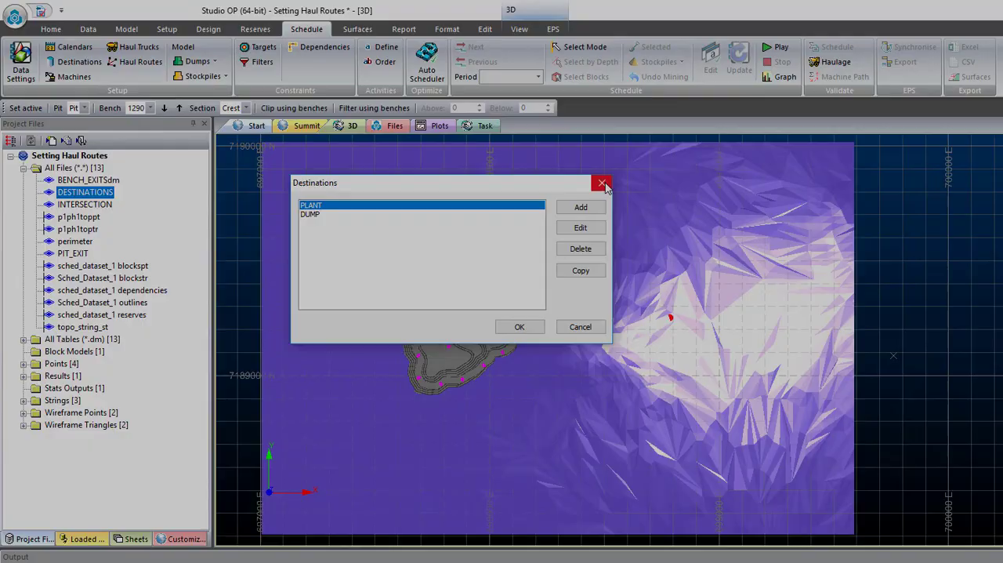
click(602, 183)
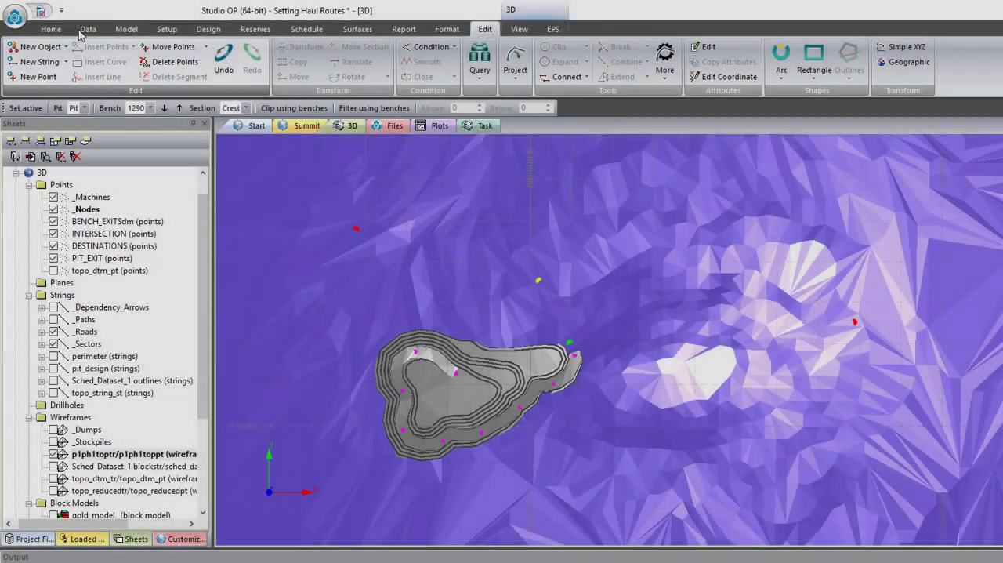
- Create a new strings object for the haul routes
click(50, 29)
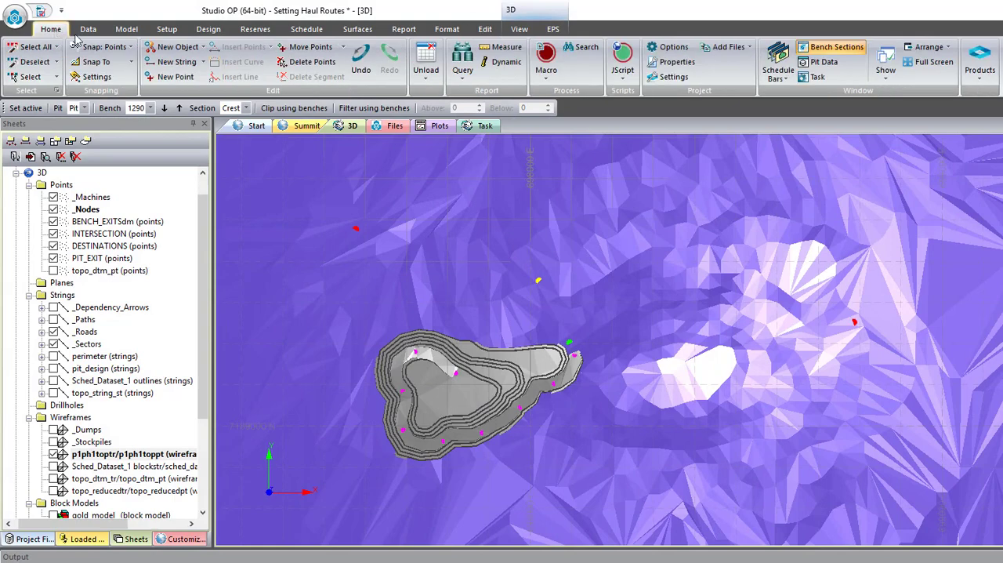
click(201, 48)
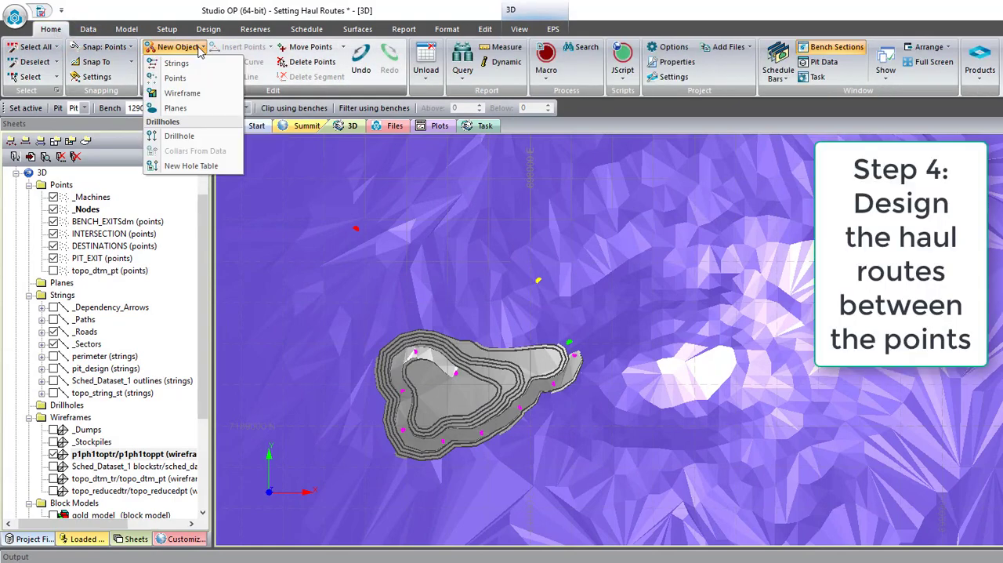
click(198, 63)
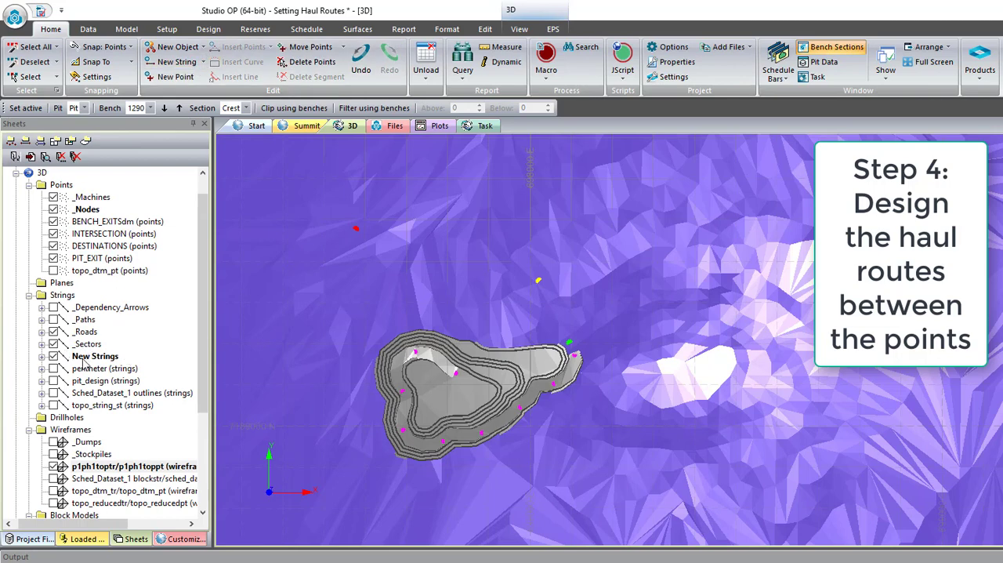
- Set the snap mode to points with point objects as snap targets, and hide the p1ph1toptr/p1ph1toppt wireframe
click(131, 48)
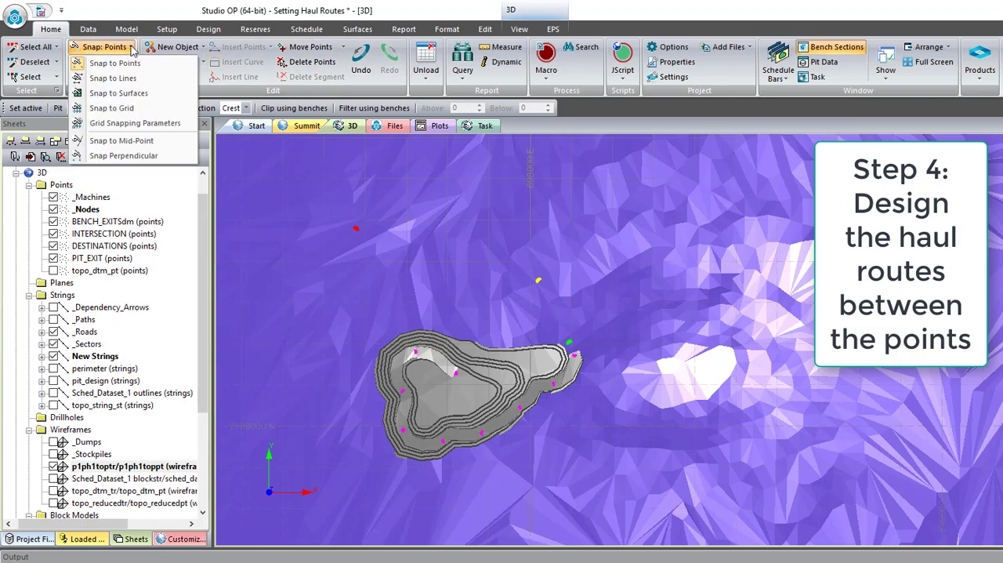
click(153, 68)
click(122, 63)
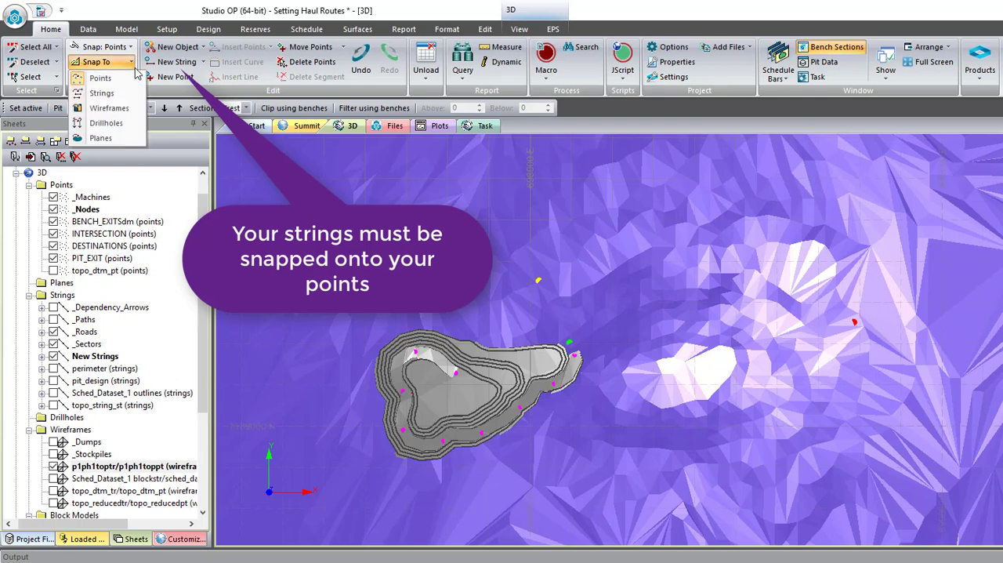
click(120, 65)
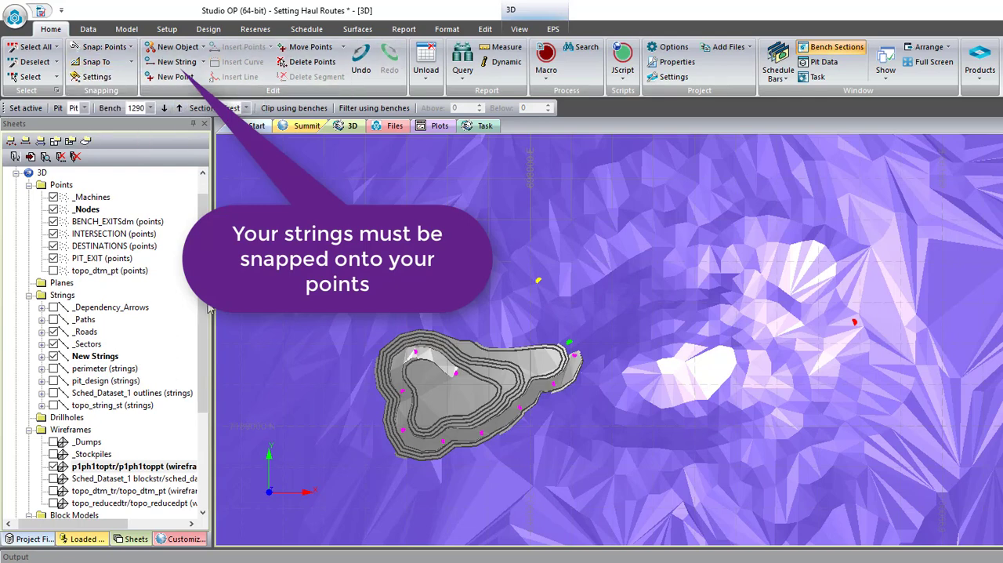
click(53, 466)
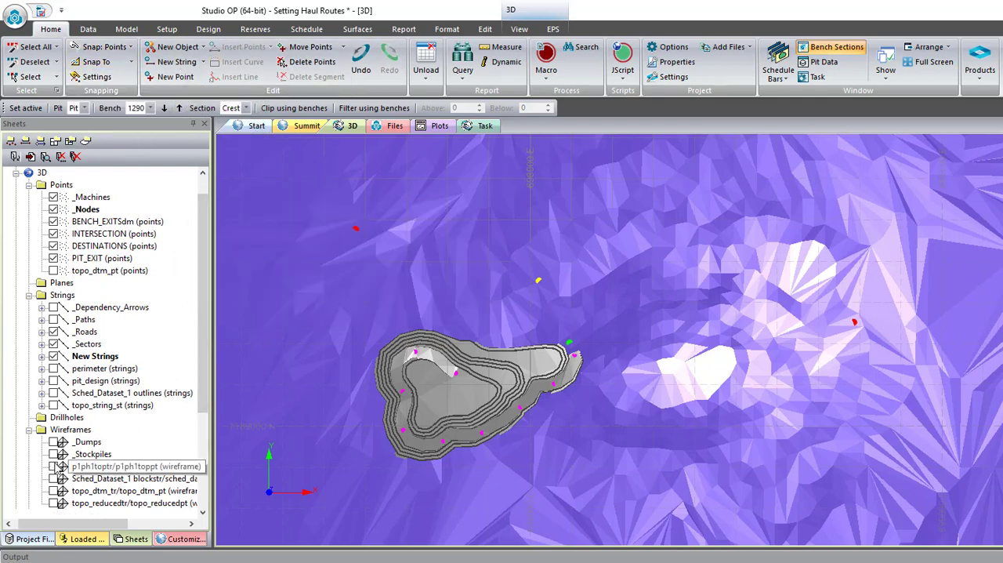
- Draw a haul route string snapped through the nine bench exit points, from the innermost bench around to the pit's eastern end
key(n)
key(s)
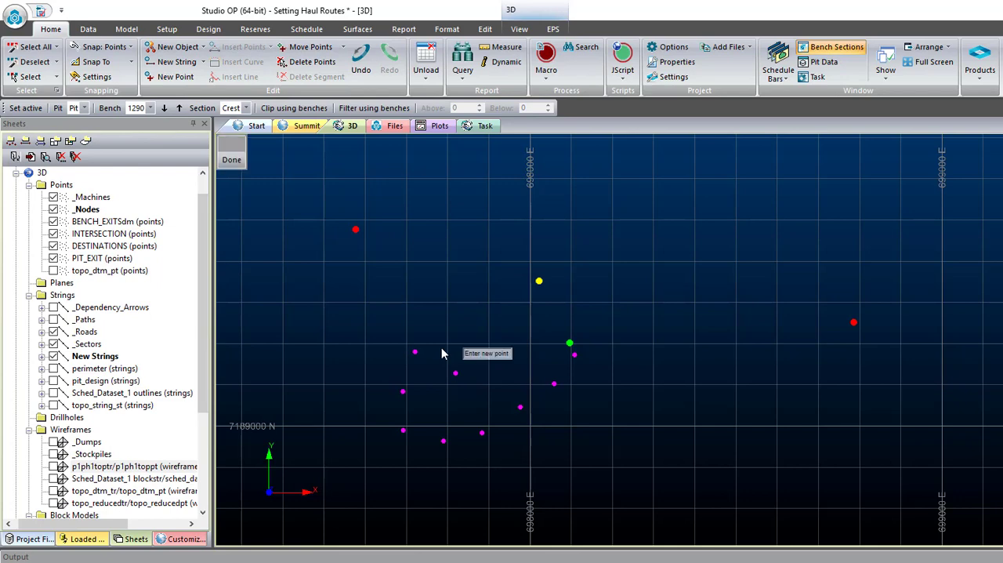
right_click(455, 372)
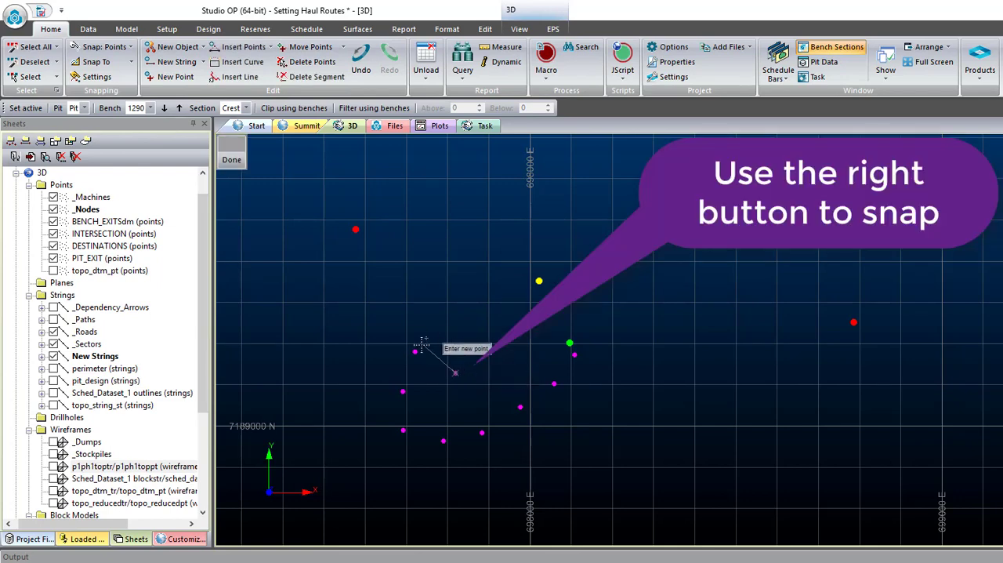
right_click(416, 352)
right_click(402, 390)
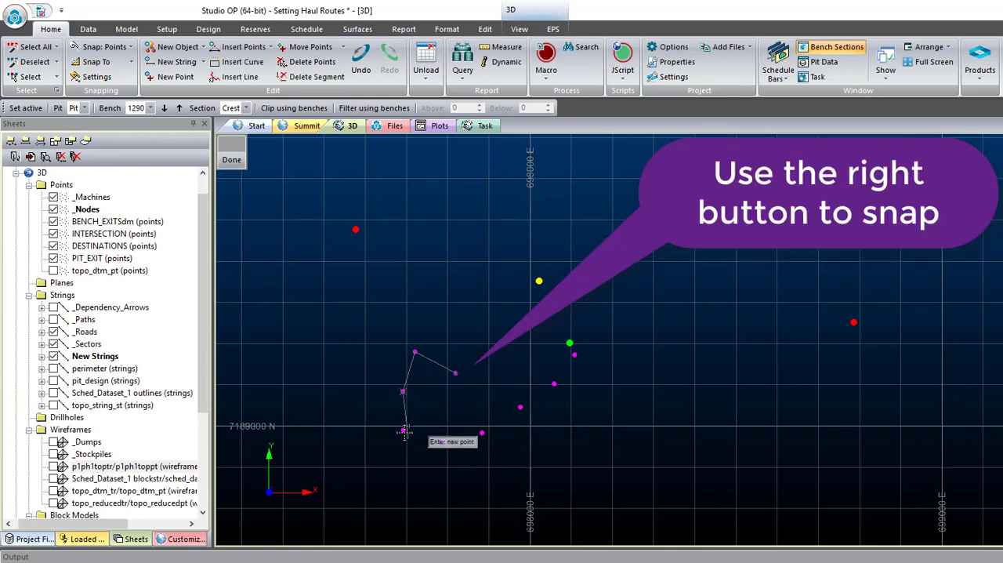
right_click(403, 429)
right_click(444, 441)
right_click(483, 432)
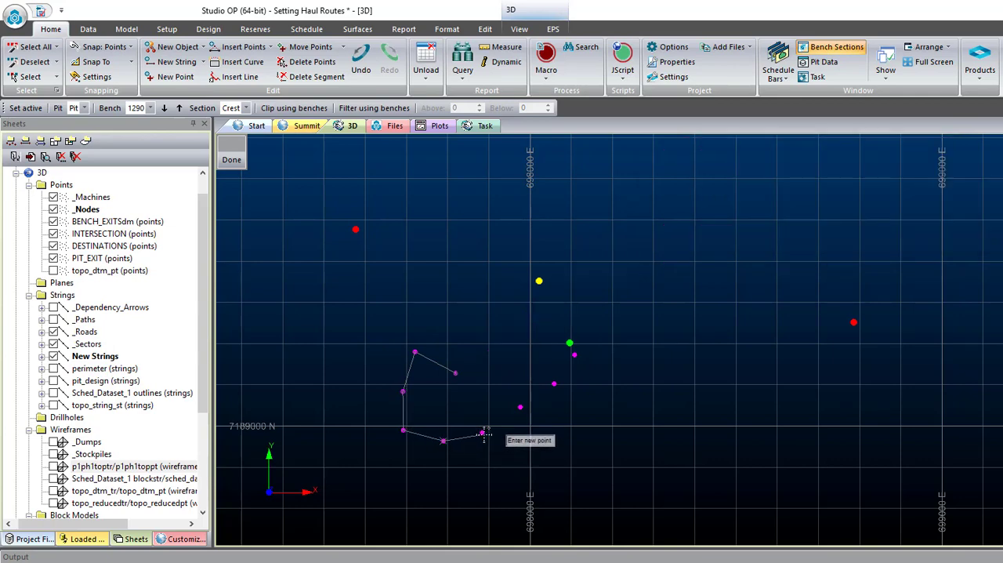
right_click(520, 406)
right_click(554, 383)
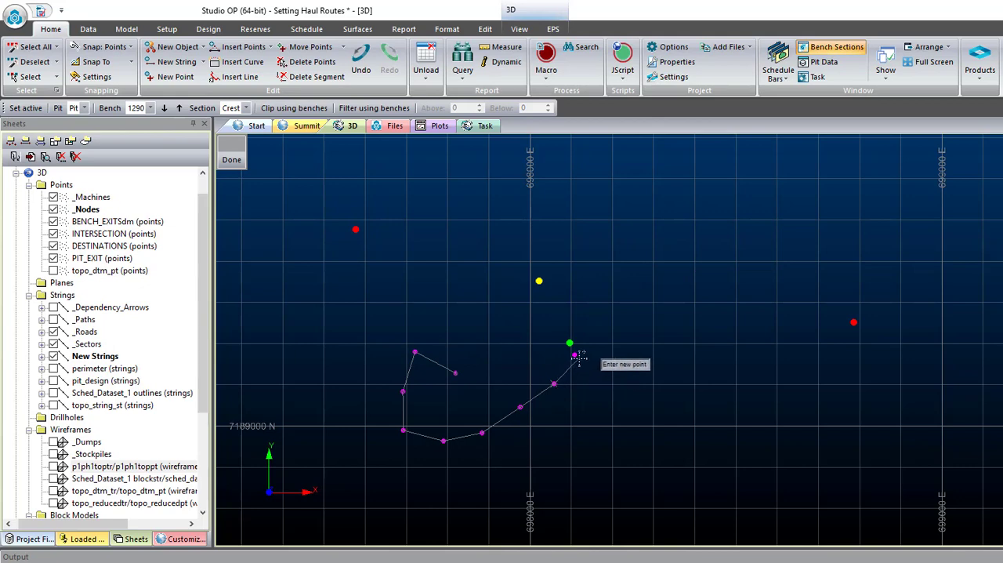
right_click(575, 355)
- Continue the string through the pit exit and intersection points to the eastern destination, and finish it
right_click(570, 343)
right_click(539, 281)
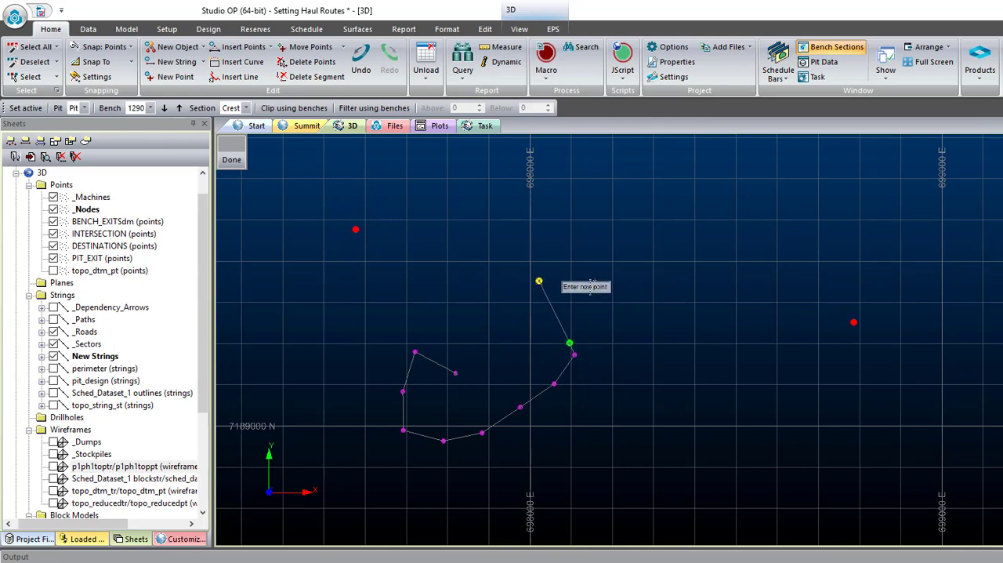
right_click(854, 322)
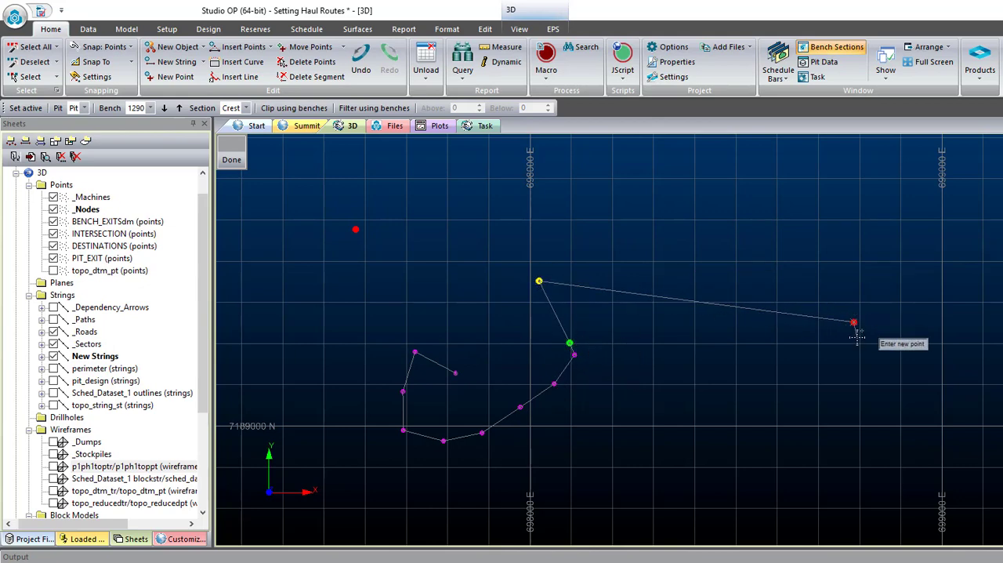
key(Escape)
- Draw a second string snapped from the intersection point to the north-western destination
key(n)
key(s)
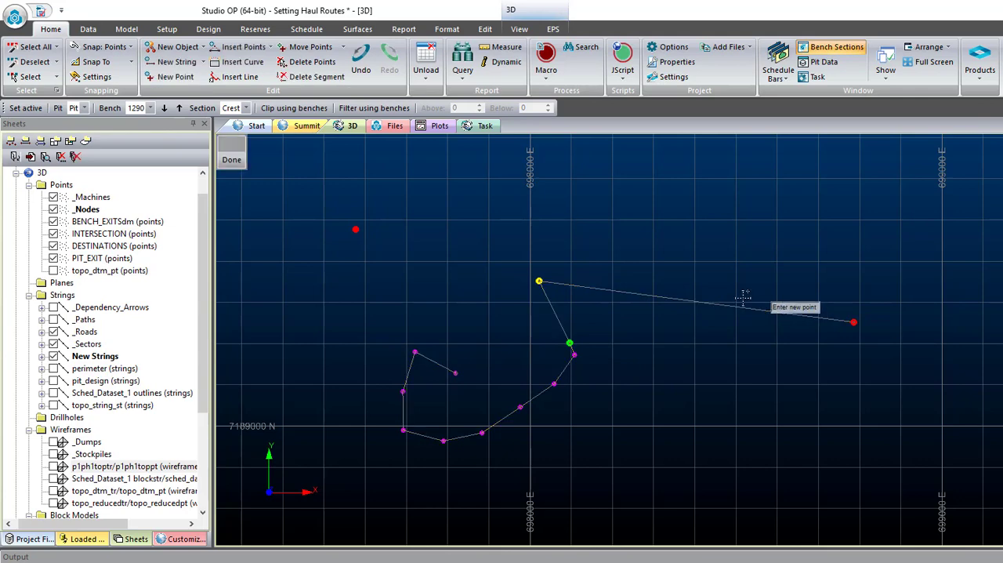
right_click(539, 281)
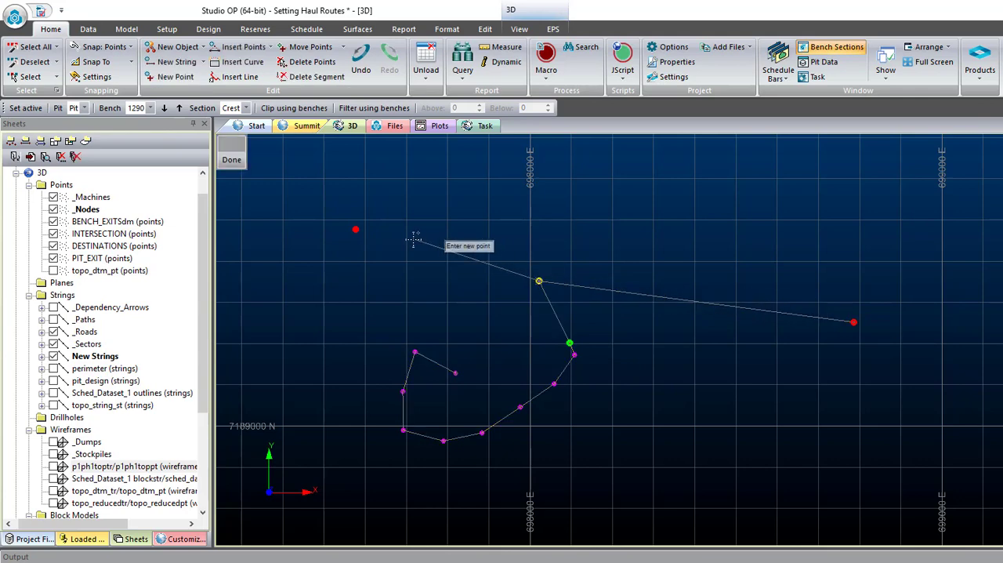
right_click(366, 230)
key(Escape)
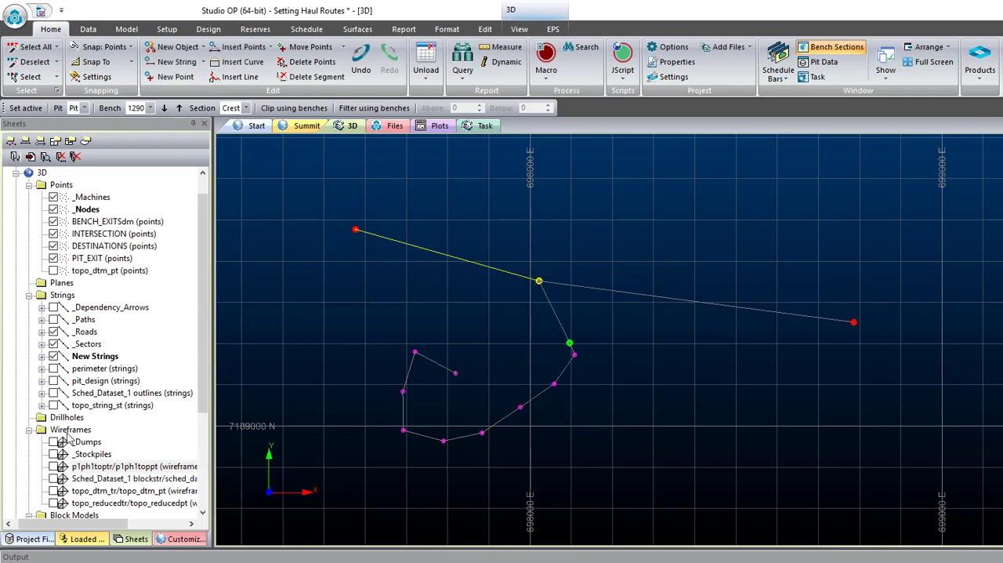
- Display the p1ph1toptr/p1ph1toppt wireframe again and examine how the strings lie against the surface
click(54, 467)
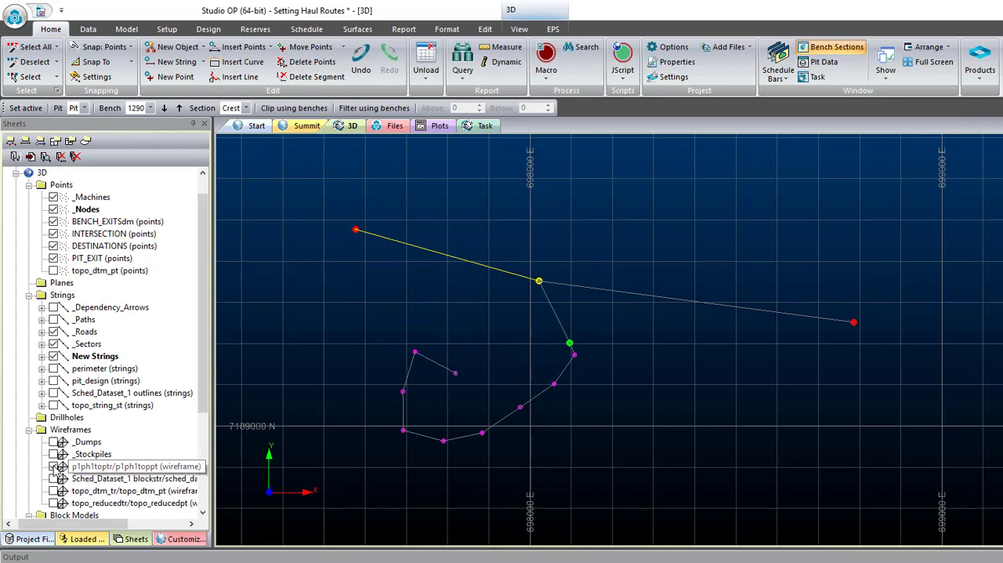
shift+drag(646, 345, 849, 338)
scroll(554, 266, down, 3)
shift+right_drag(849, 338, 681, 342)
scroll(580, 313, up, 3)
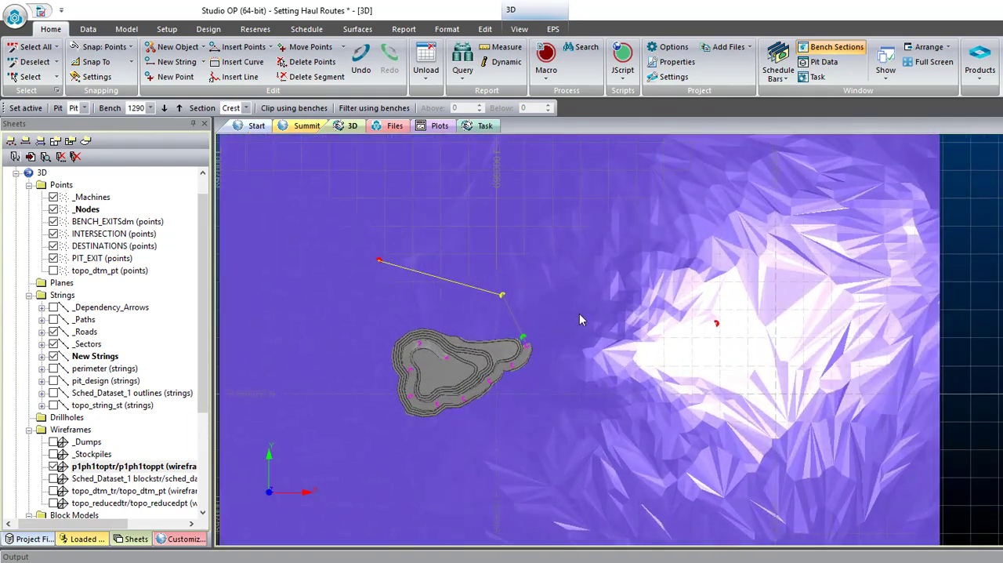
- Set the snap mode to surfaces and enable wireframes as snap targets
click(123, 47)
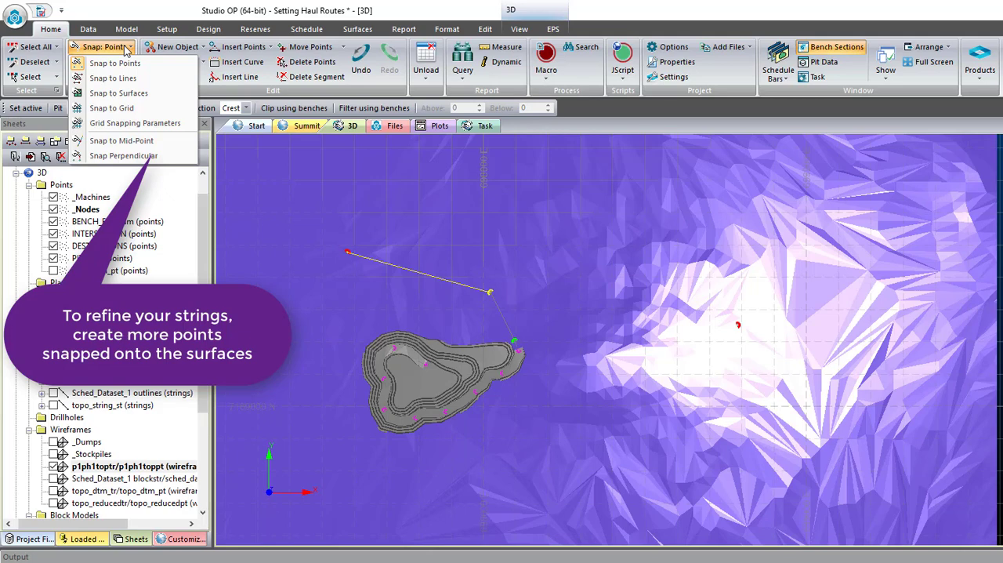
click(133, 94)
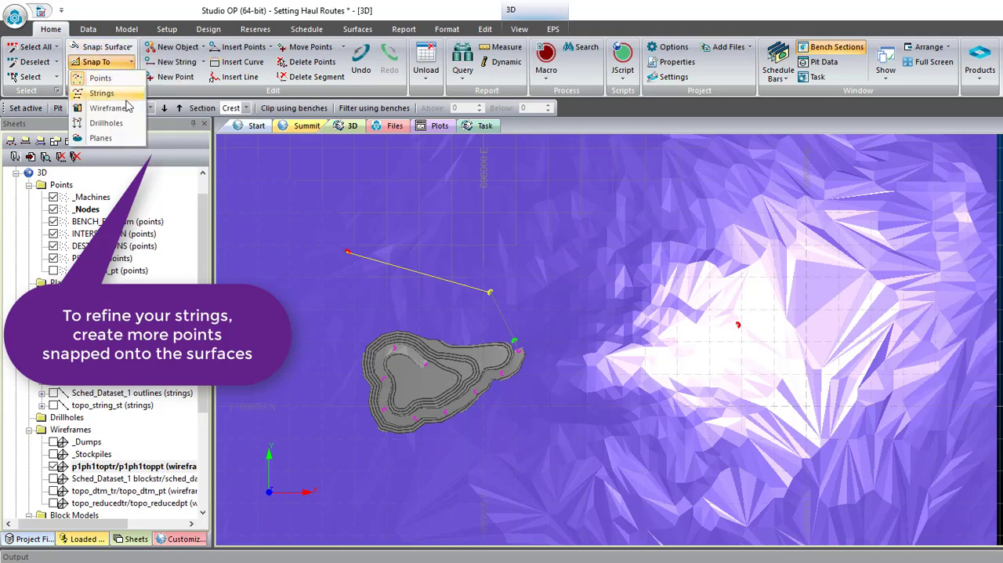
click(126, 107)
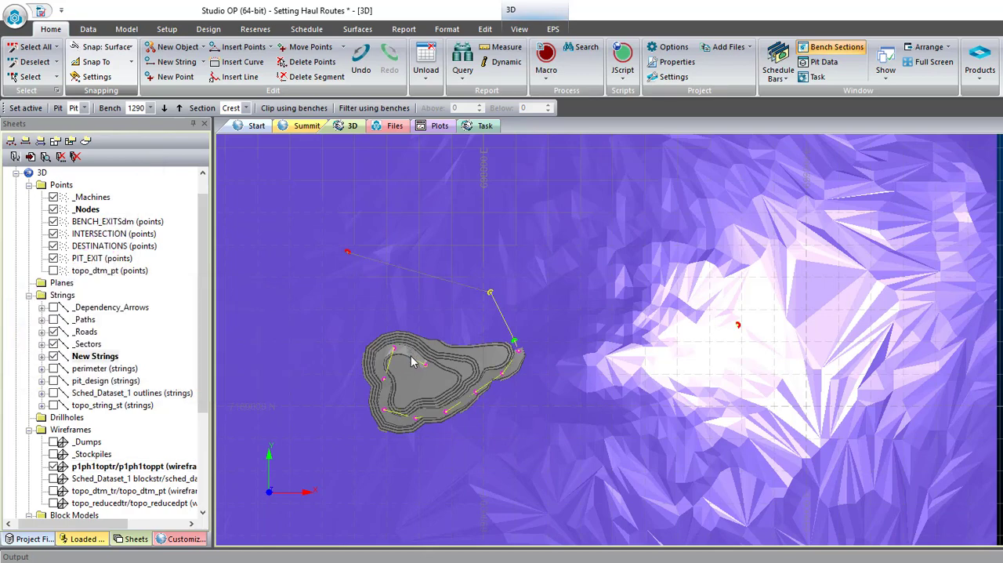
- Insert points into the main haul string so it follows the lowest ramp around the pit's northern end
key(i)
key(p)
key(o)
scroll(414, 359, up, 8)
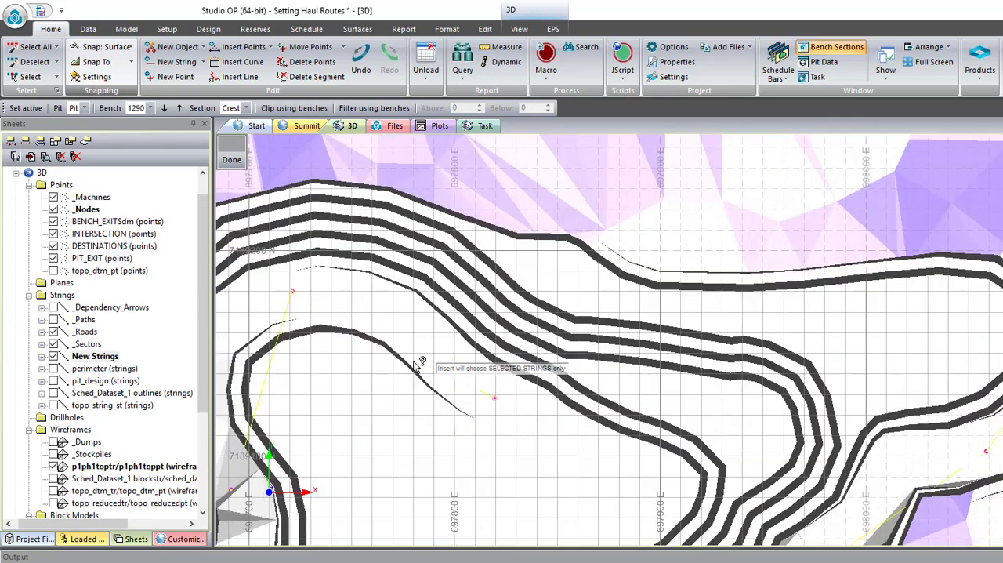
shift+drag(414, 362, 411, 334)
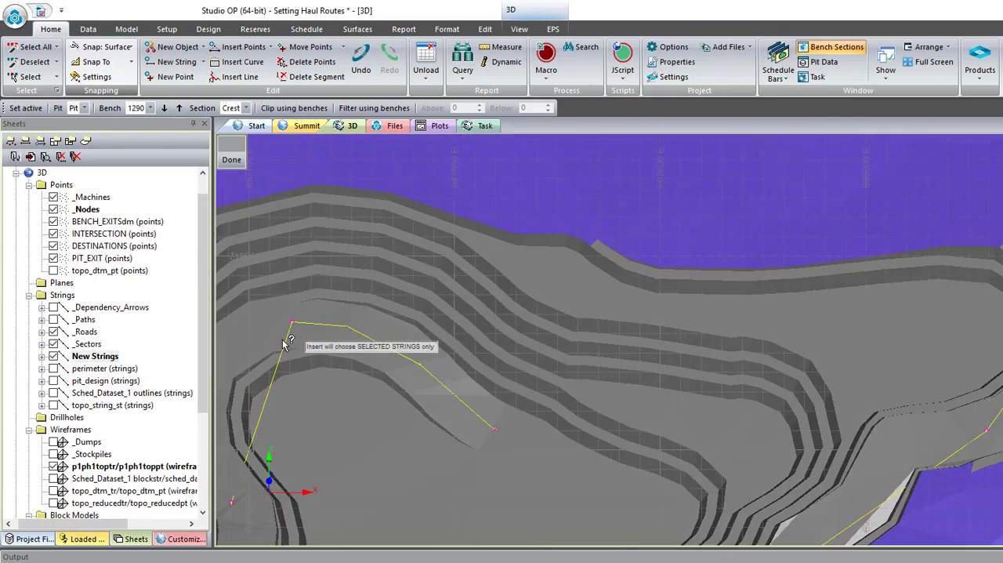
scroll(278, 339, down, 2)
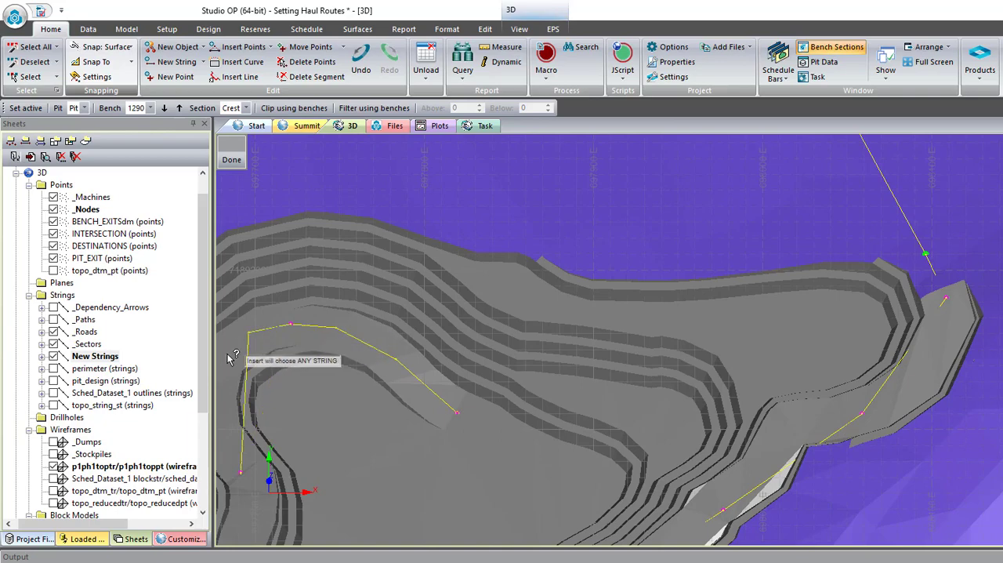
scroll(305, 347, down, 5)
scroll(276, 370, up, 3)
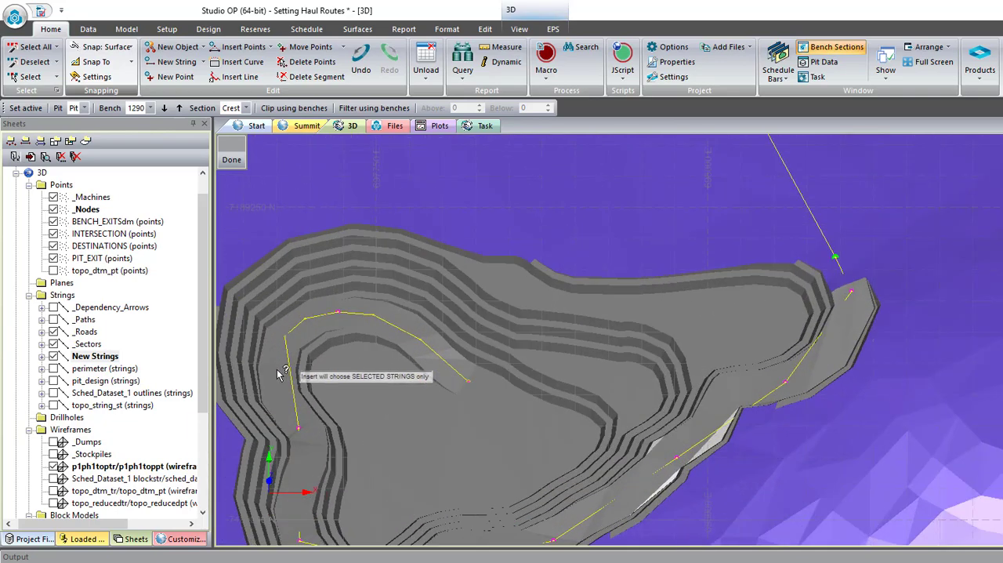
- Insert points between the bench exits along the pit's western and south-western ramp so the string follows the ramp surface
click(277, 373)
scroll(339, 338, down, 2)
shift+drag(360, 404, 312, 402)
scroll(298, 254, up, 1)
scroll(327, 298, up, 2)
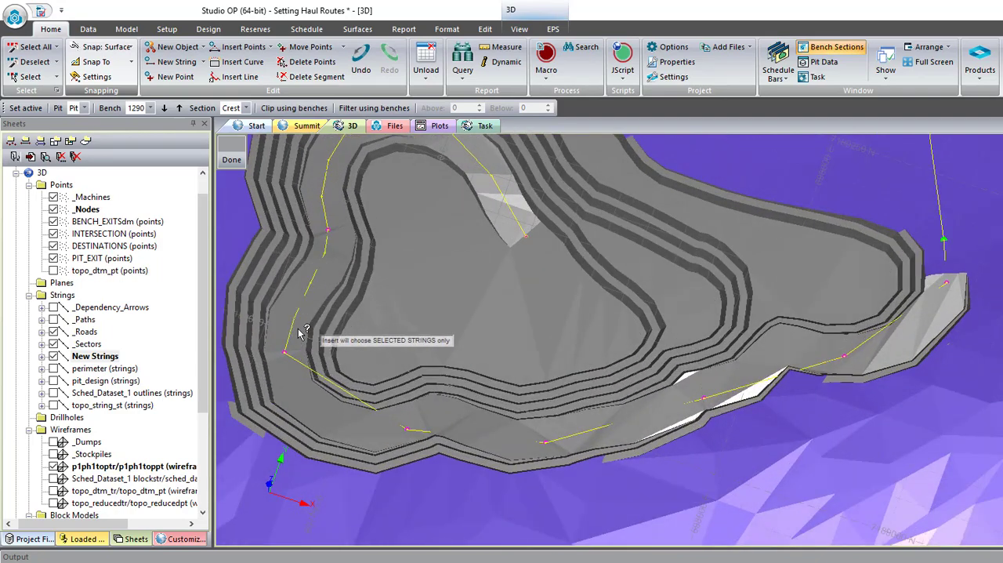
scroll(297, 337, down, 1)
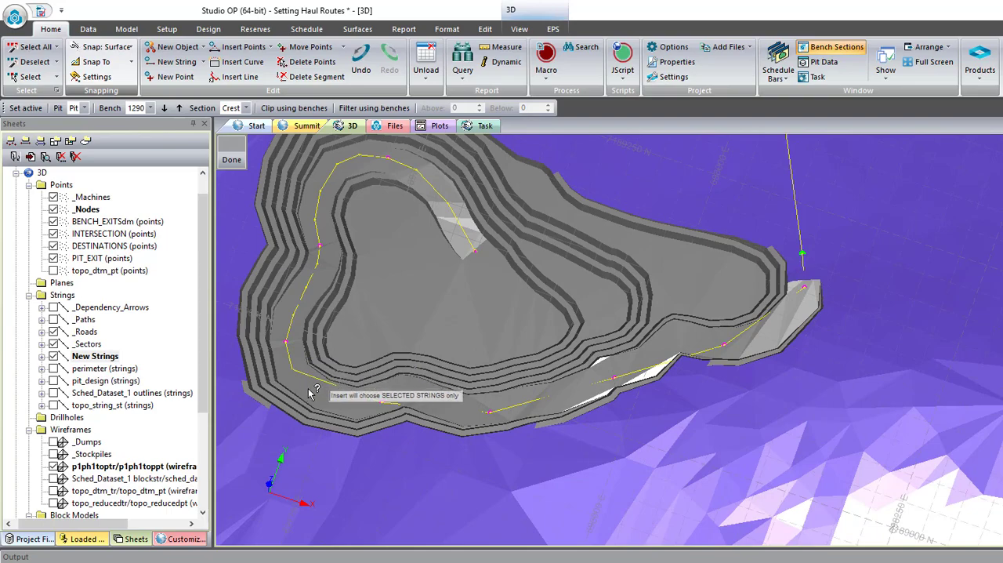
scroll(412, 359, down, 1)
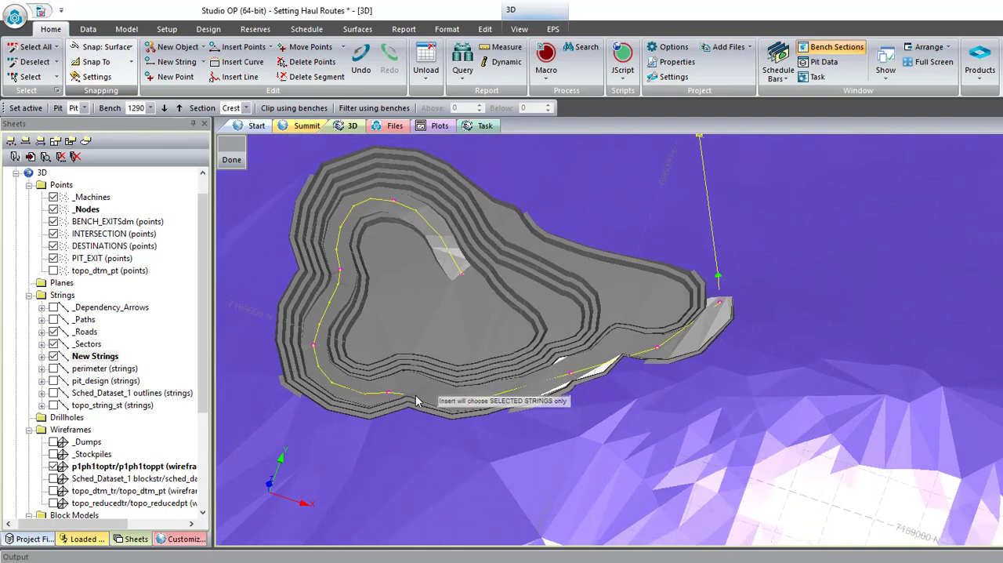
- Insert points between the bench exits along the pit's southern and south-eastern ramp to keep the string on the surface
shift+drag(416, 396, 534, 397)
scroll(625, 259, down, 3)
scroll(595, 474, up, 5)
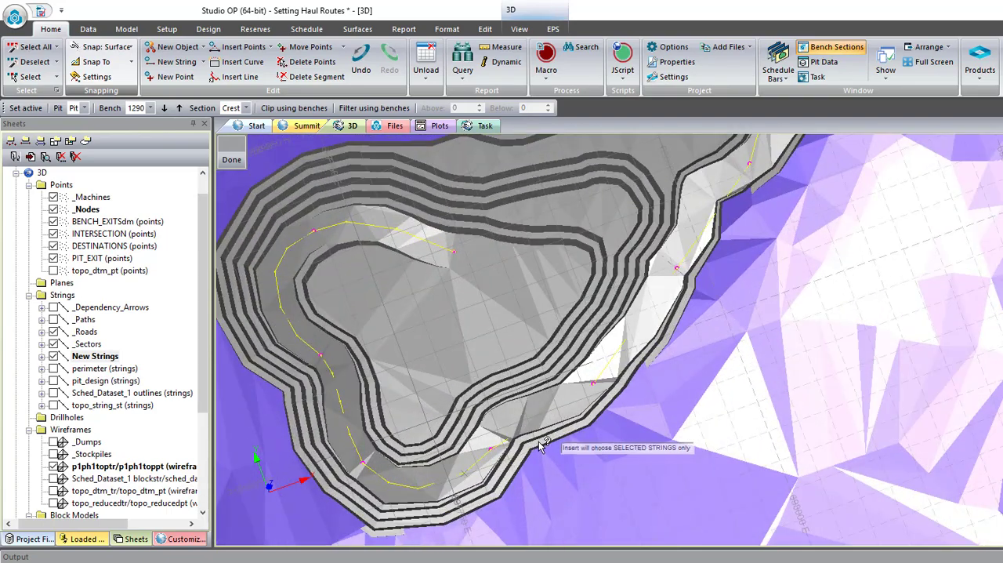
scroll(655, 402, down, 2)
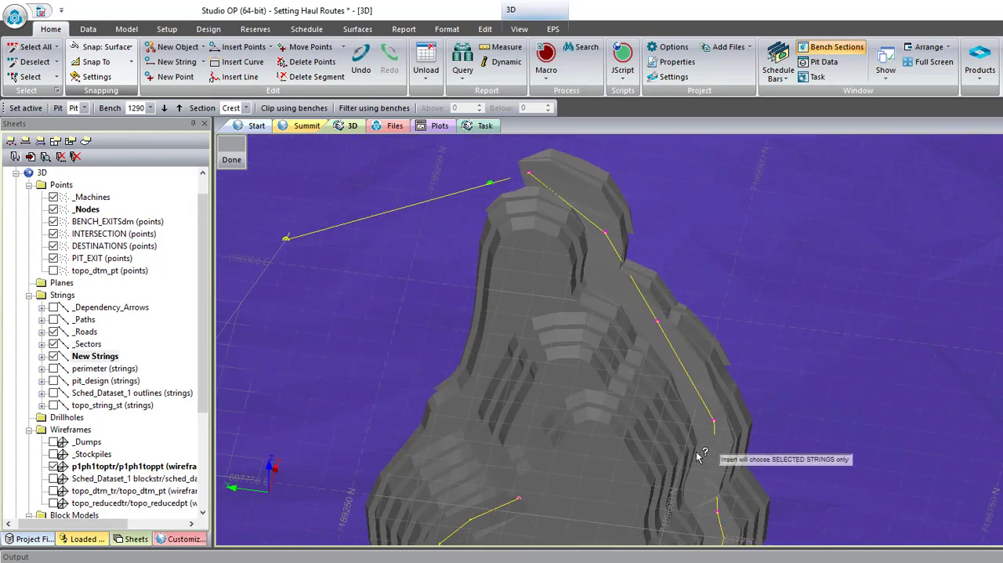
scroll(721, 462, down, 2)
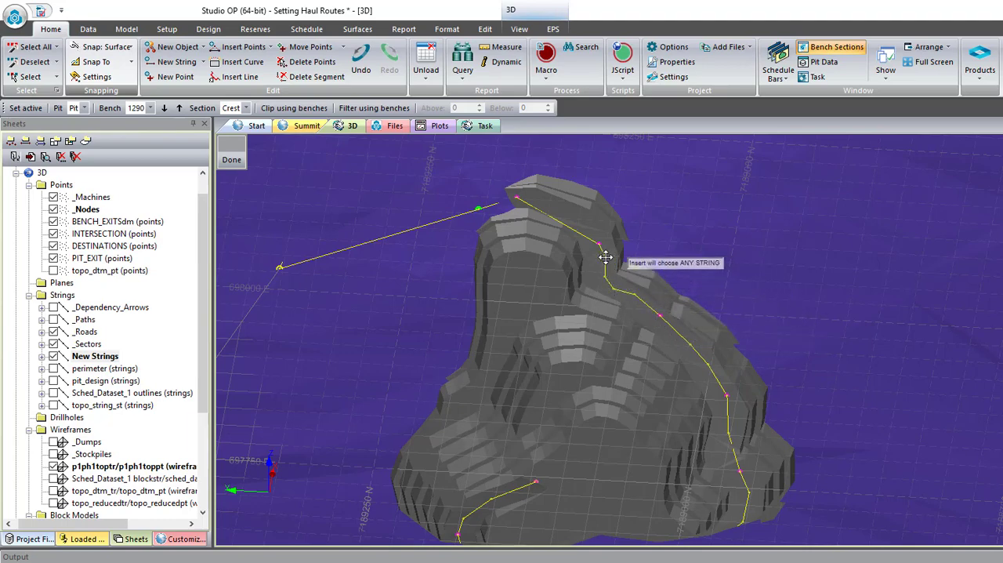
- Insert points on the uppermost ramp section so the string curves towards the last bench exit before the pit exit
shift+drag(588, 279, 603, 241)
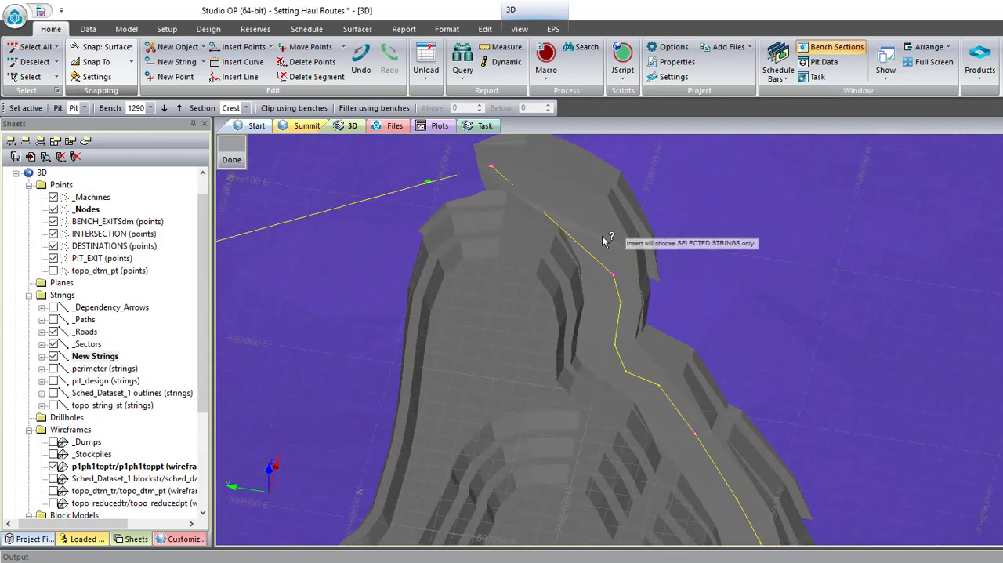
click(586, 197)
click(534, 169)
scroll(524, 315, down, 8)
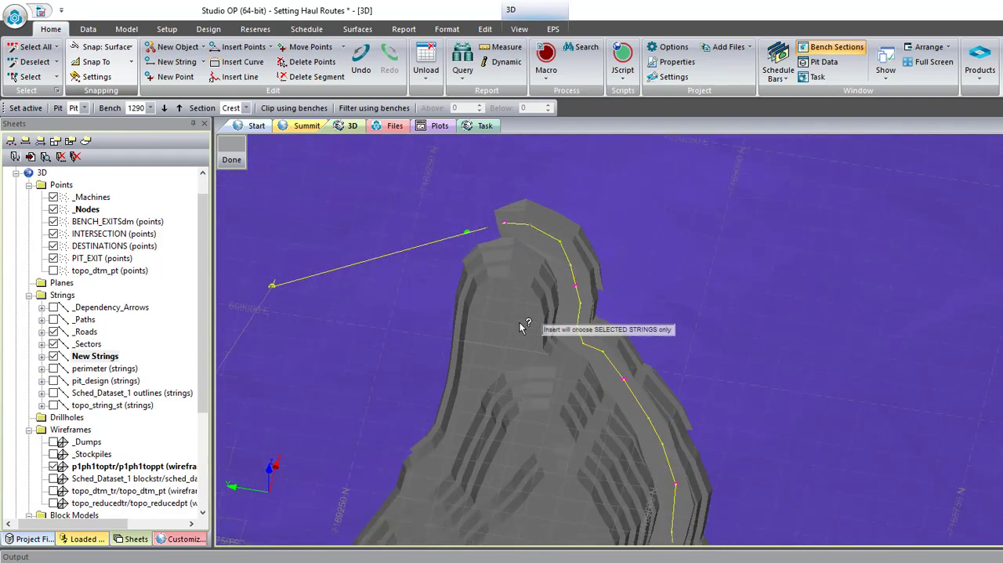
- Insert points between the pit exit and the intersection so that the string section curves over the topography
shift+drag(531, 340, 721, 359)
scroll(718, 361, up, 4)
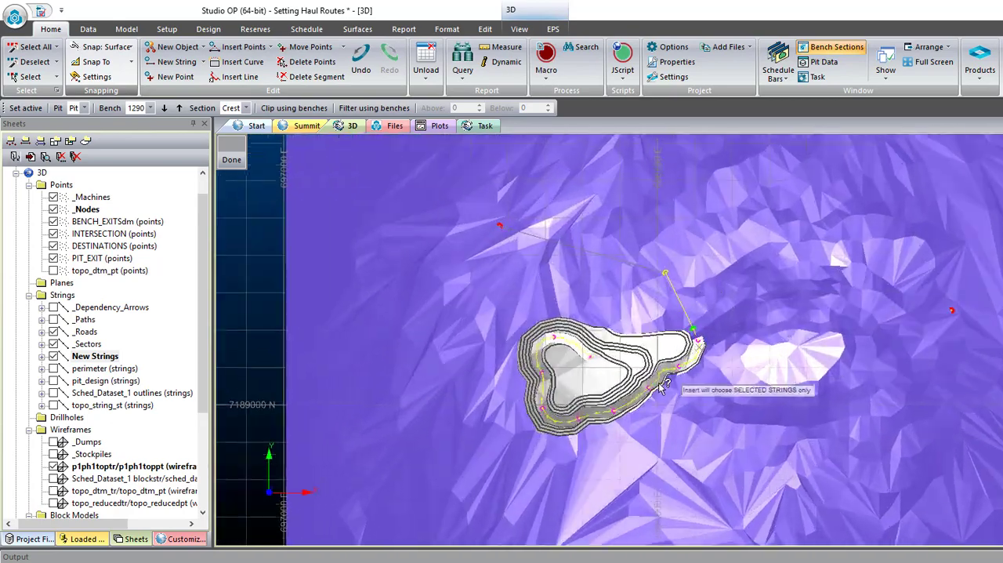
scroll(709, 325, down, 4)
scroll(575, 385, up, 6)
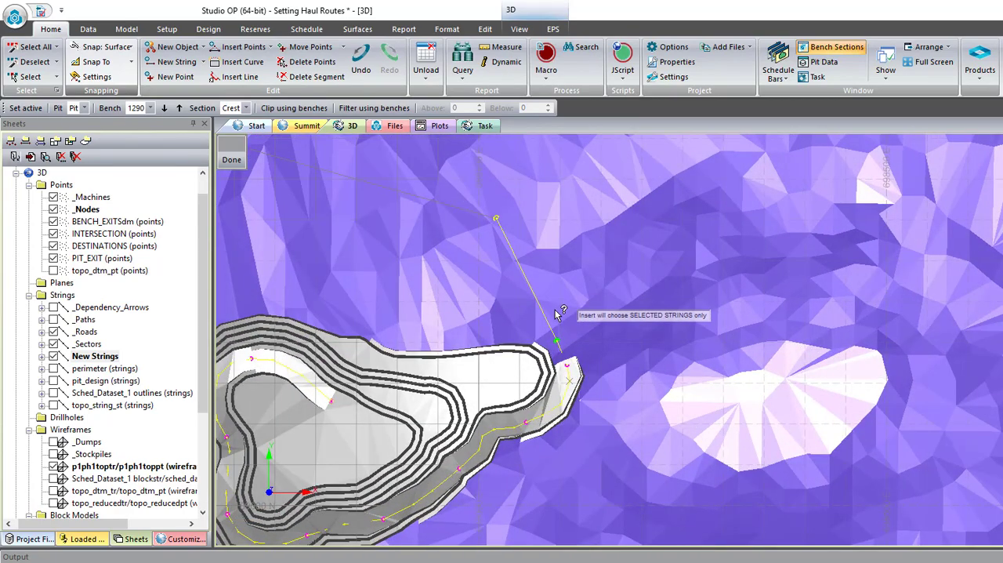
scroll(556, 317, up, 2)
scroll(561, 330, up, 1)
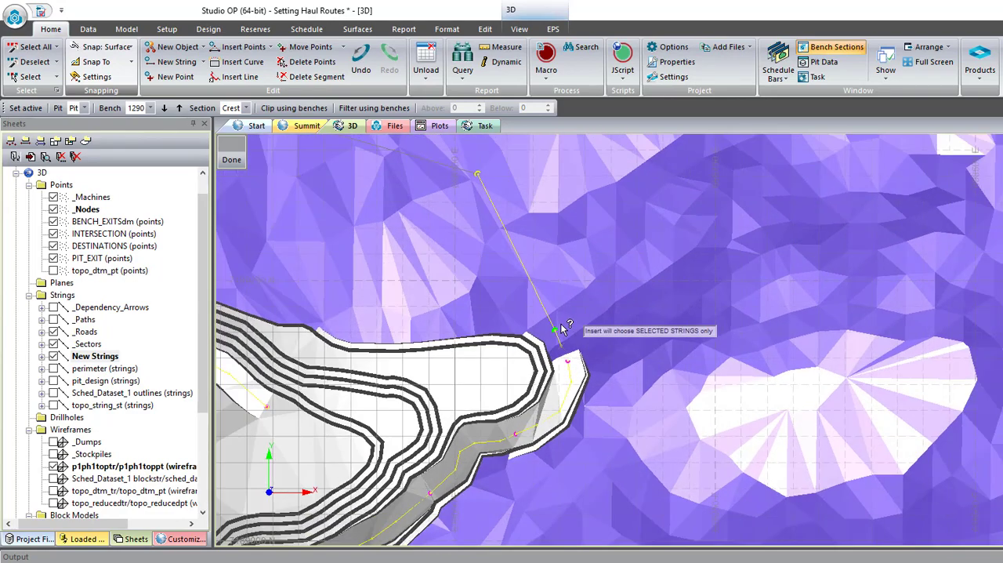
click(557, 290)
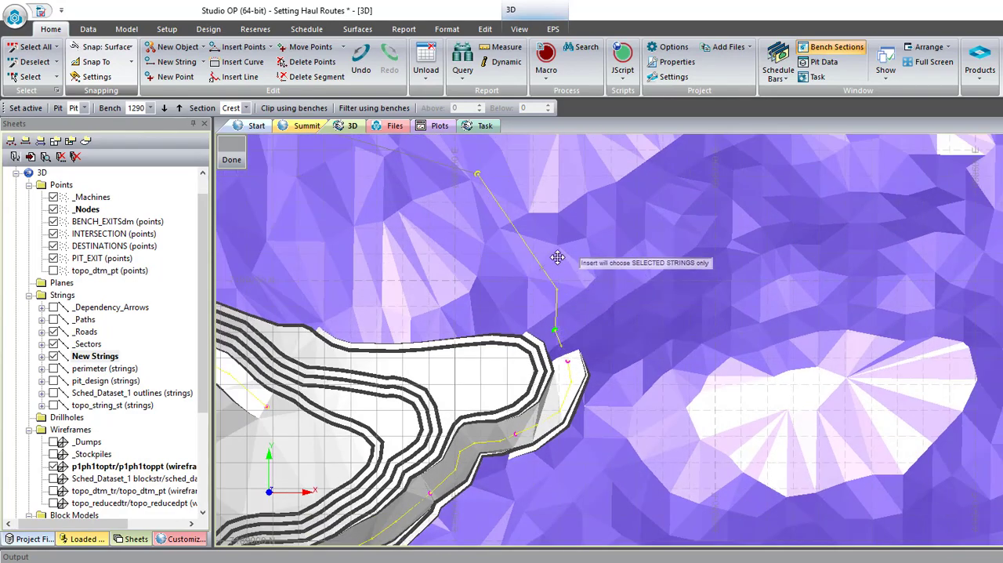
click(558, 257)
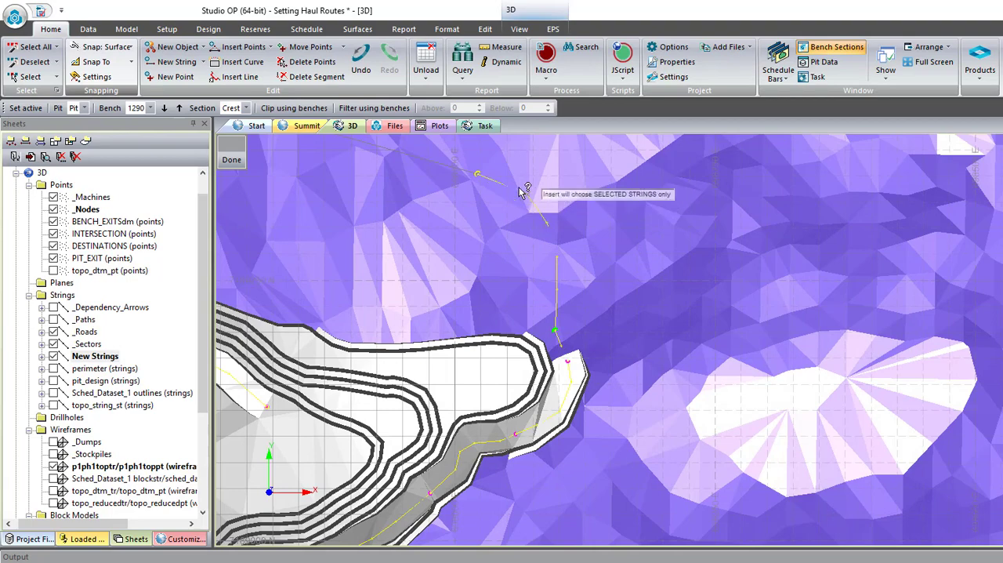
scroll(436, 284, down, 5)
scroll(471, 235, up, 1)
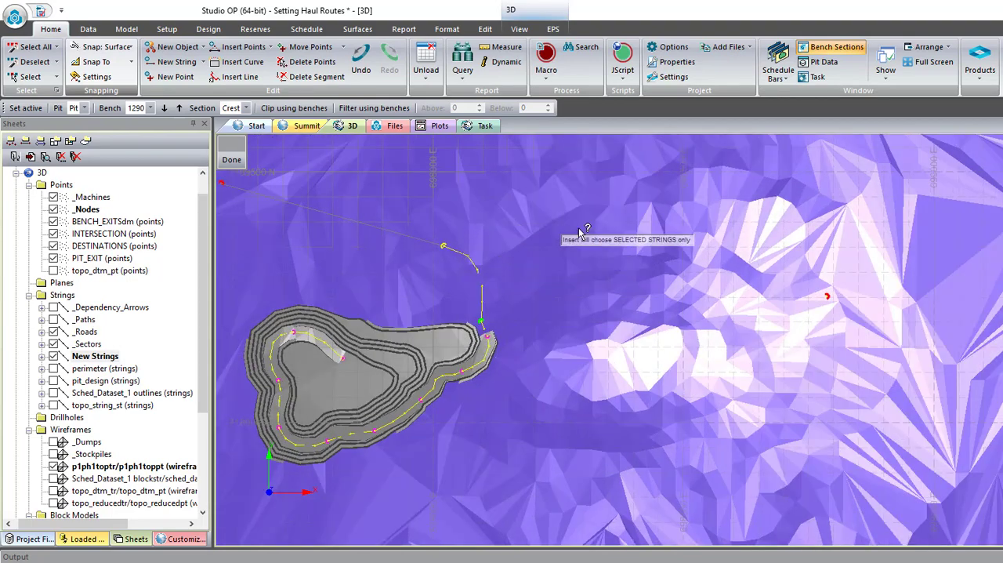
- Insert points between the intersection and the eastern destination to form a northward-arching route on the topography
click(494, 210)
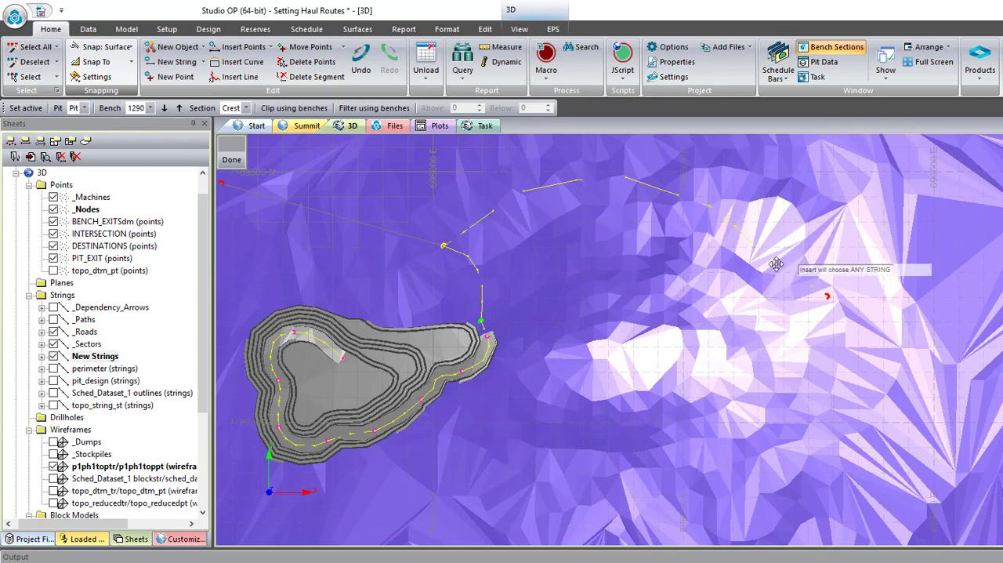
scroll(604, 213, up, 2)
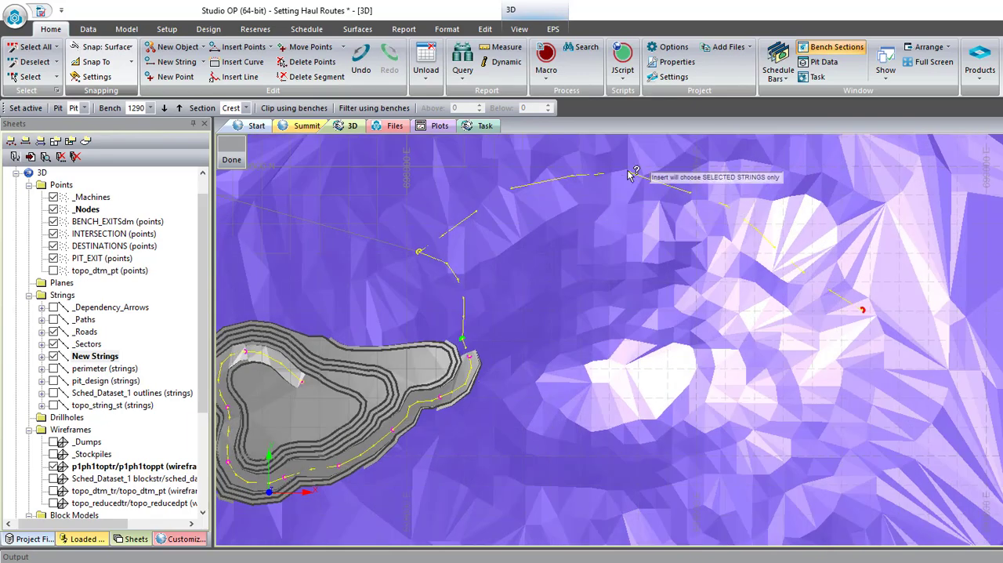
scroll(635, 200, down, 2)
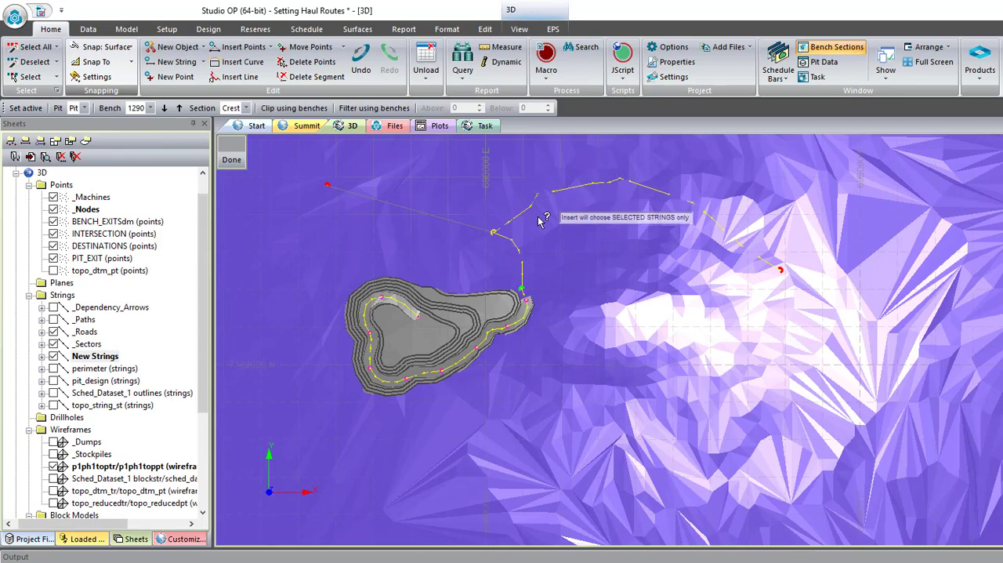
scroll(560, 198, down, 1)
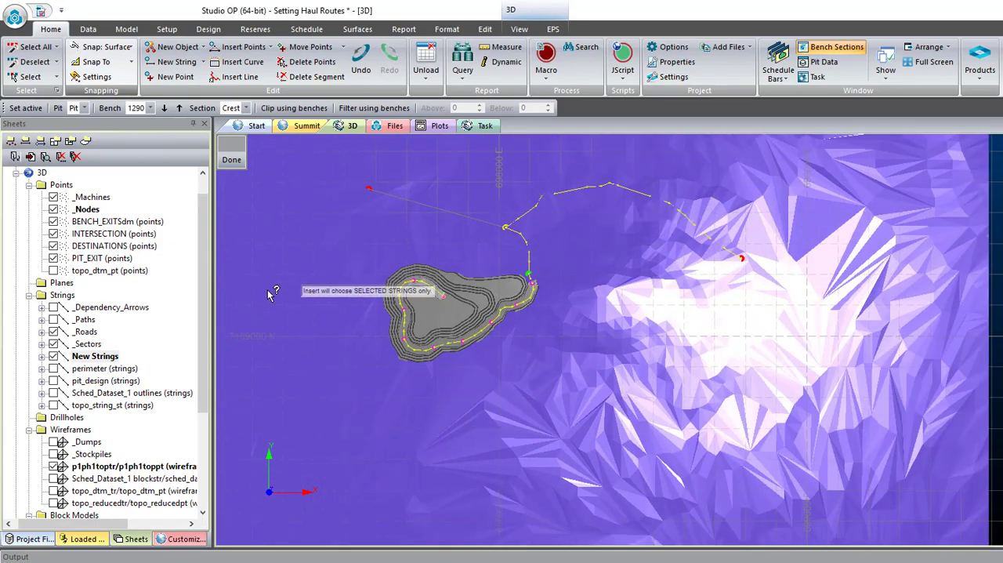
- Hide the p1ph1toptr/p1ph1toppt wireframe and examine the shape of the refined main string
click(54, 466)
shift+drag(566, 327, 719, 298)
scroll(720, 298, up, 2)
scroll(746, 345, down, 2)
scroll(543, 301, down, 1)
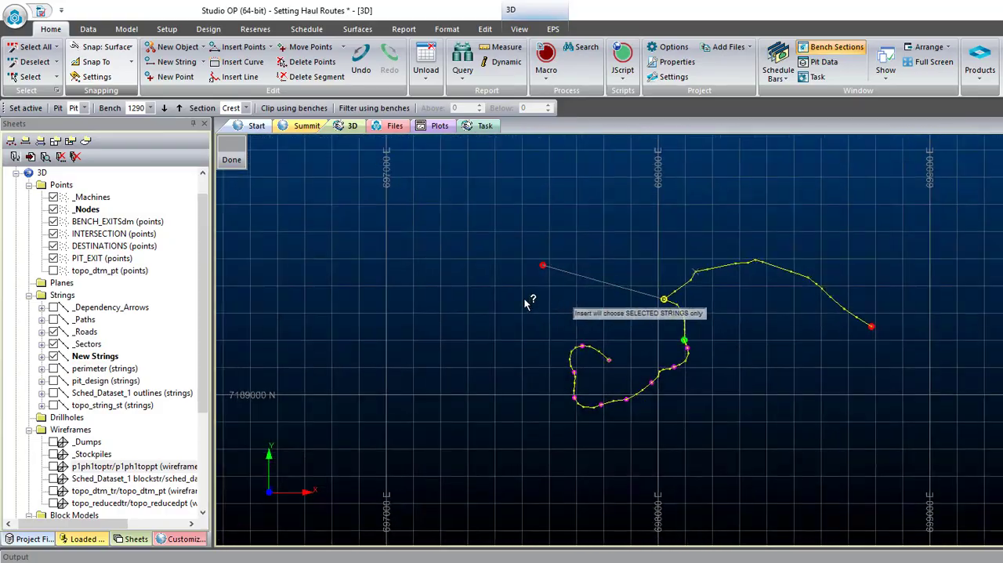
- Display the p1ph1toptr/p1ph1toppt wireframe and insert points into the north-western string so it curves from the intersection to its destination
scroll(615, 302, up, 1)
click(598, 278)
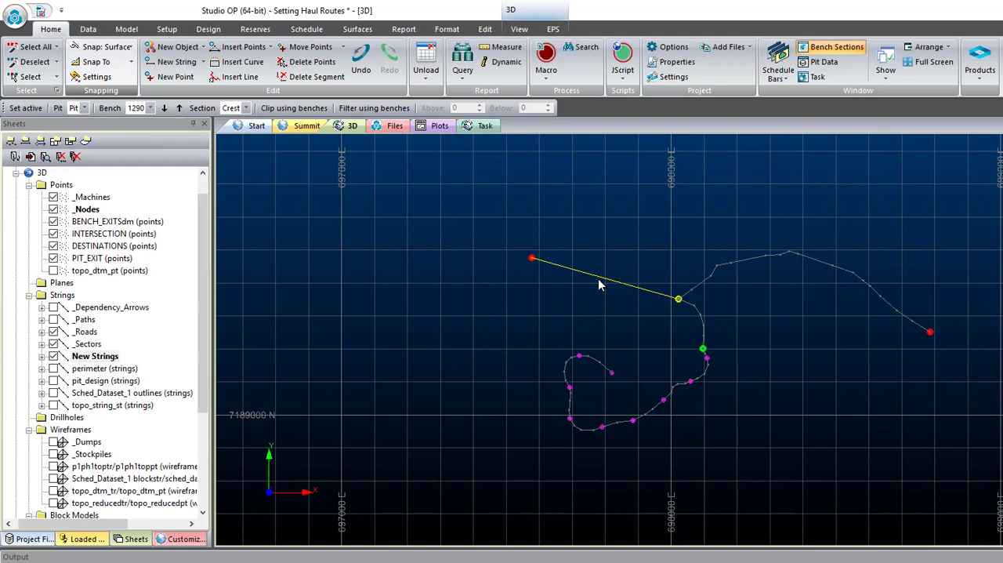
key(i)
key(p)
key(o)
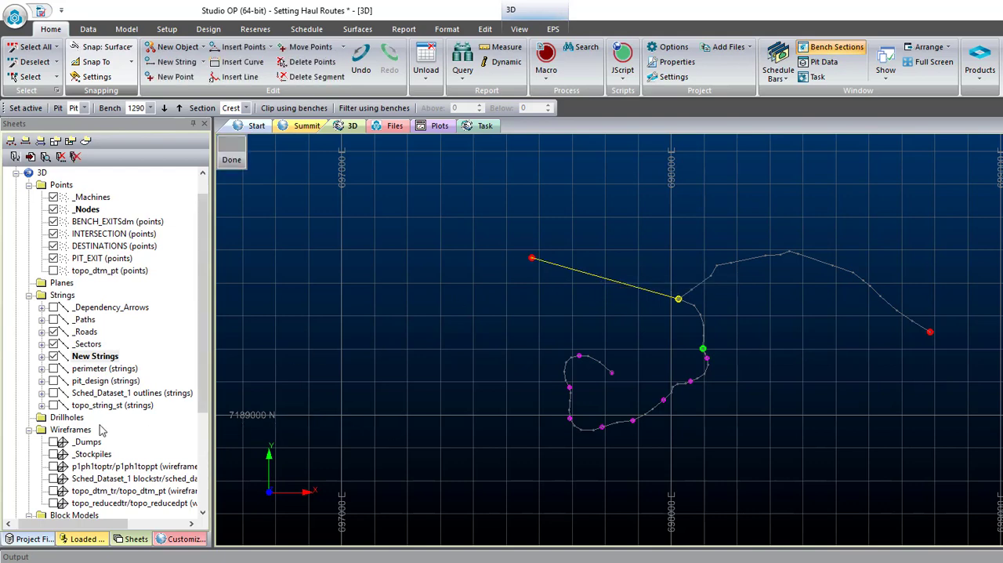
click(53, 466)
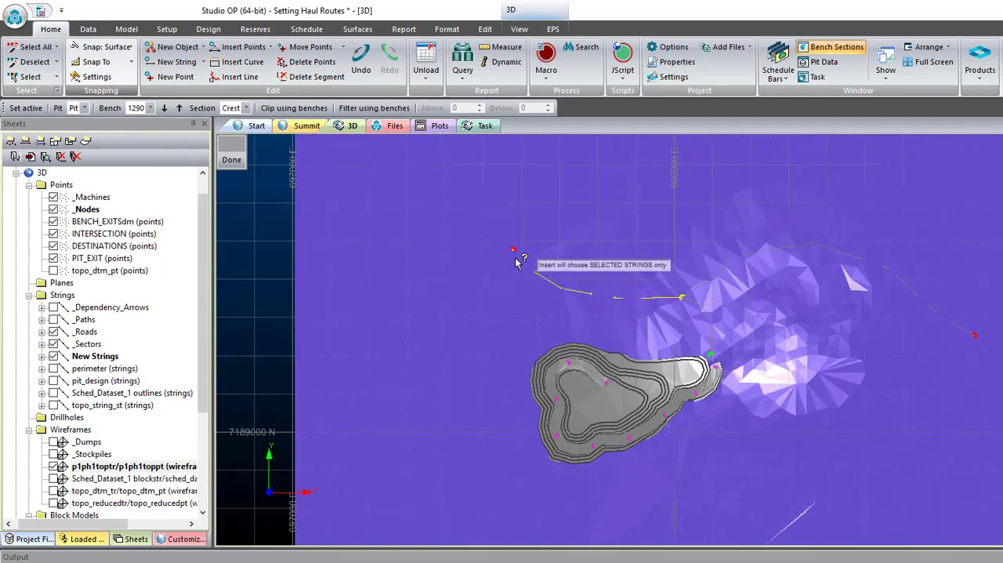
scroll(526, 265, up, 2)
key(Escape)
scroll(521, 273, down, 4)
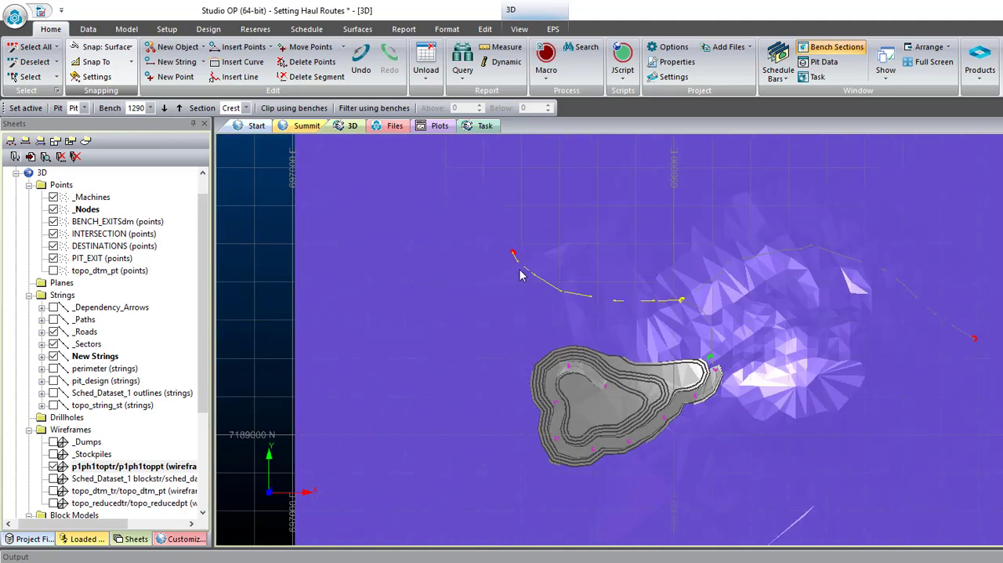
scroll(870, 279, up, 1)
scroll(831, 284, up, 2)
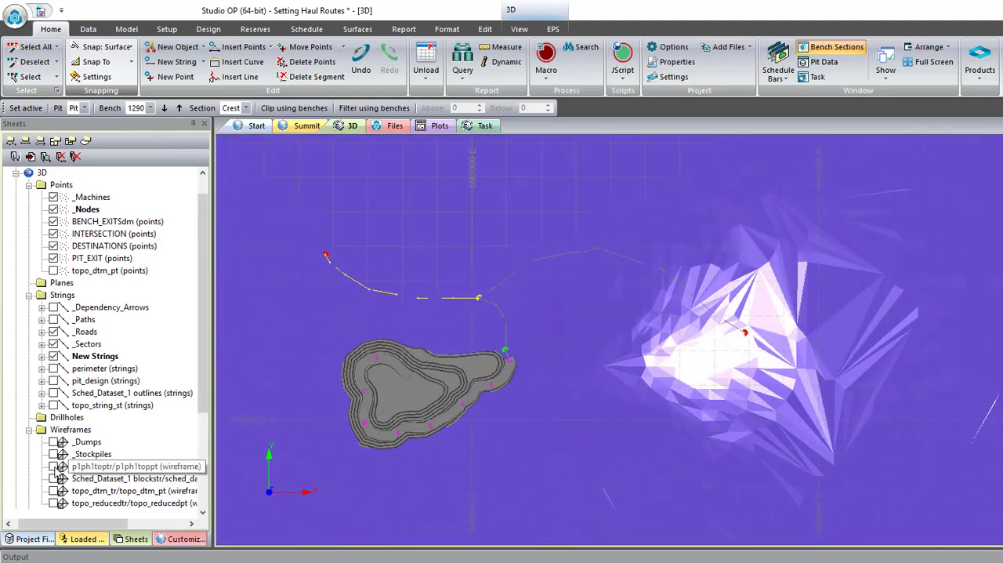
- Hide the p1ph1toptr/p1ph1toppt wireframe and break the main string at the intersection, the pit exit and the easternmost bench exits
click(53, 466)
click(560, 250)
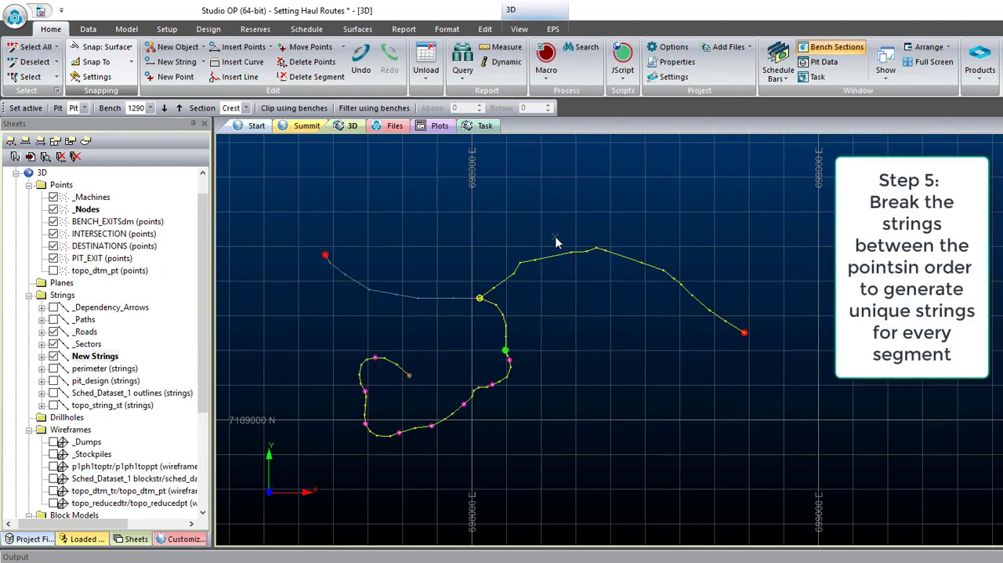
click(484, 29)
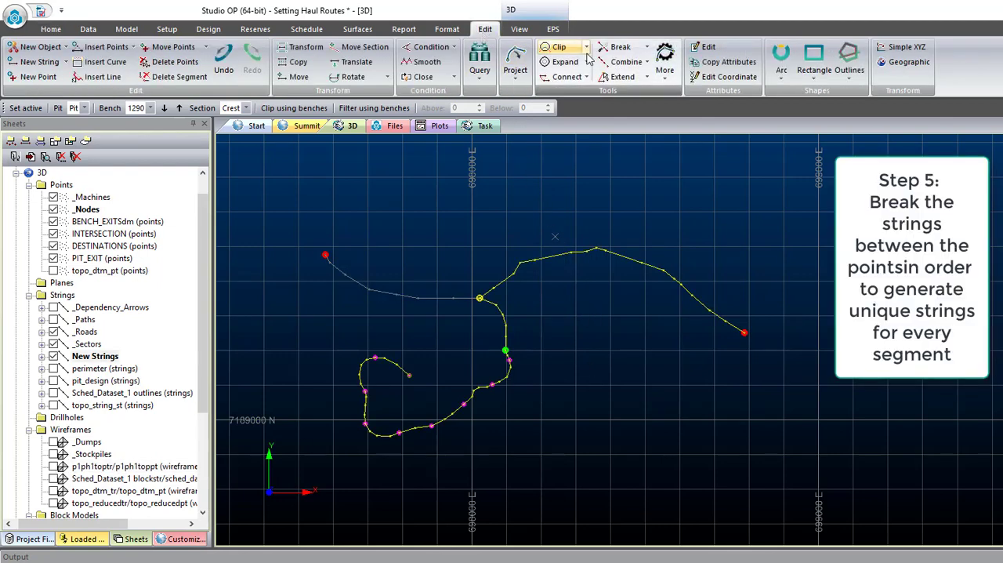
click(619, 47)
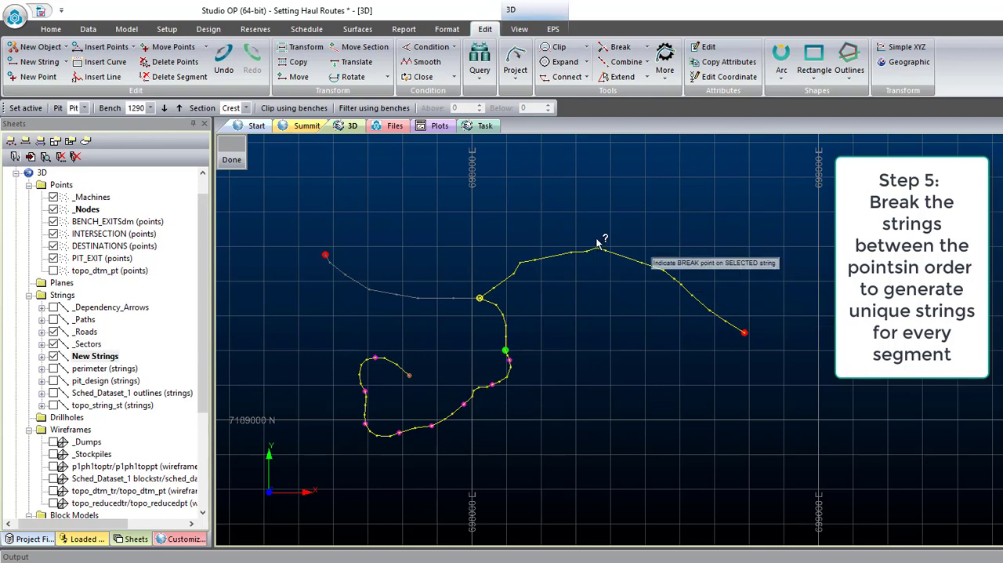
click(505, 351)
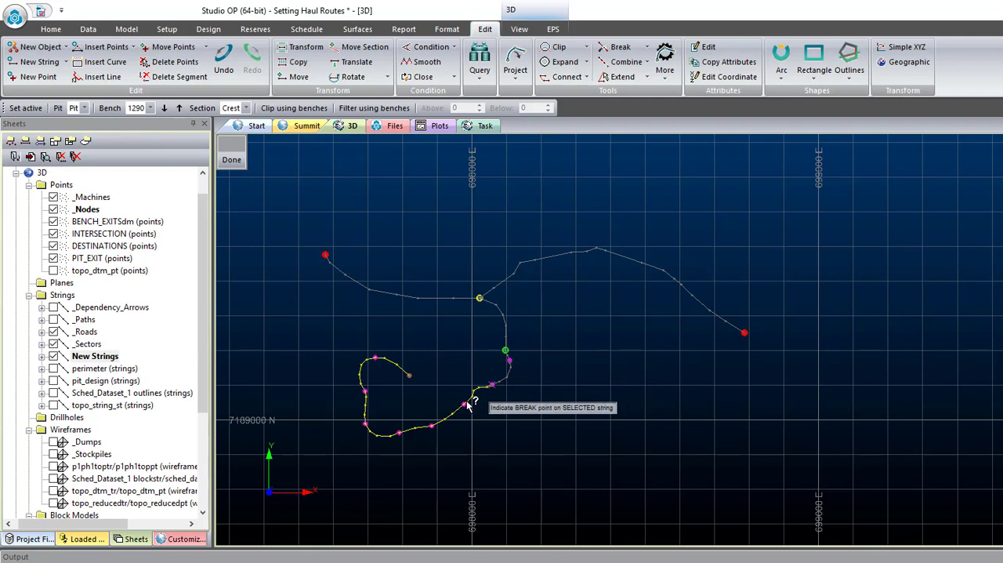
- Break the rest of the string at the remaining bench exits around the pit's southern, western and northern ramp
scroll(463, 406, up, 2)
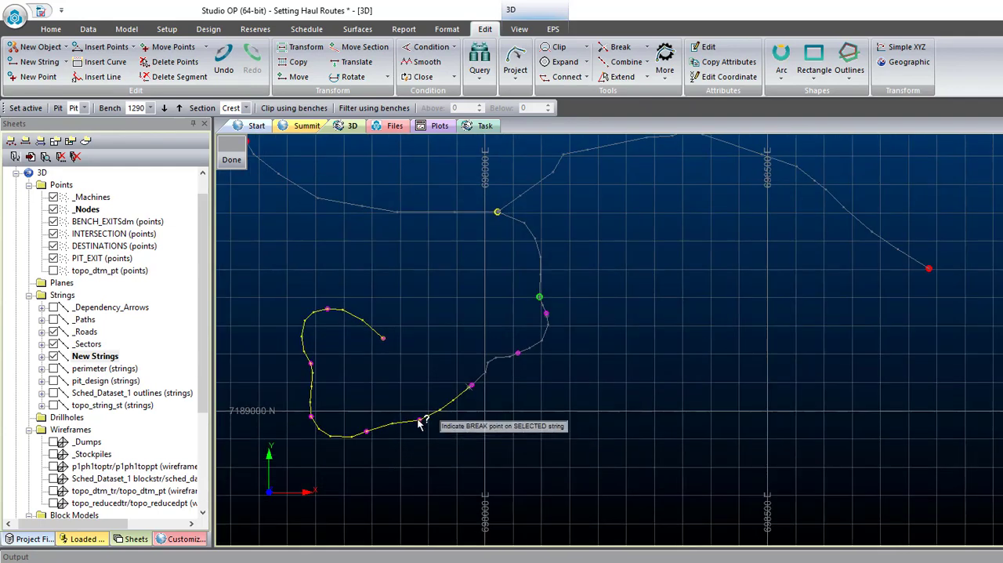
click(419, 421)
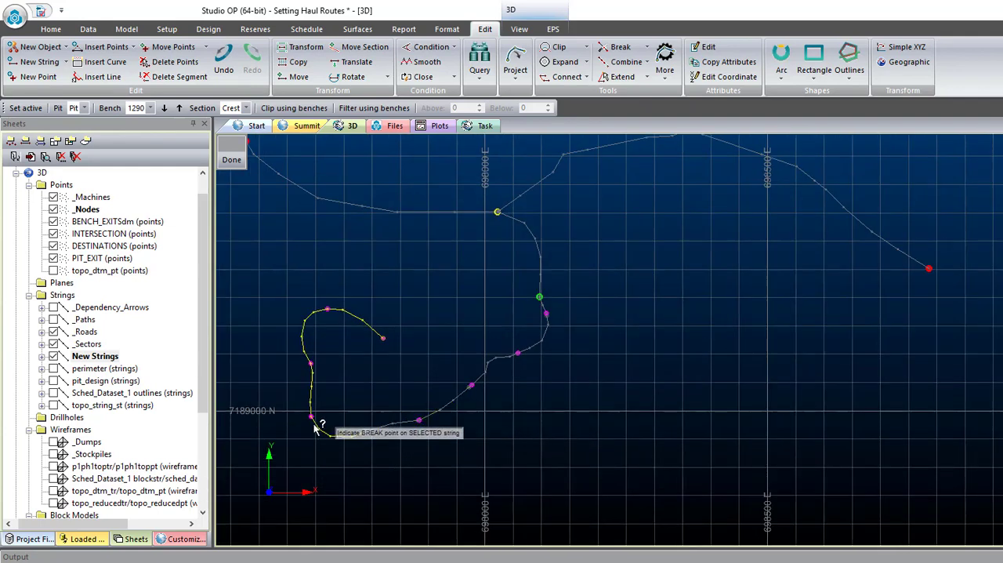
click(311, 364)
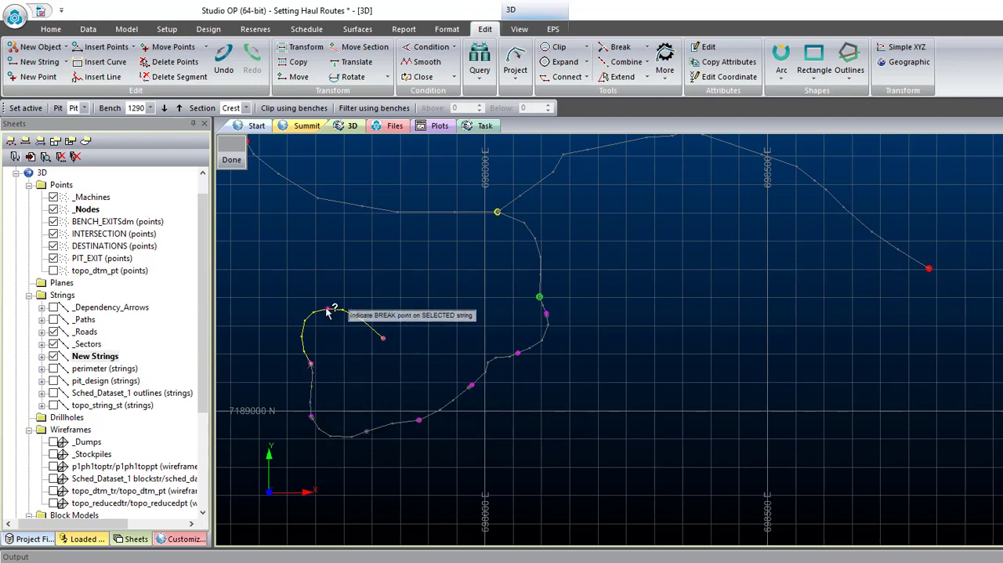
click(327, 309)
key(Escape)
- Select individual string segments to check the breaks, and display the p1ph1toptr/p1ph1toppt wireframe again
scroll(352, 351, down, 2)
scroll(352, 355, down, 1)
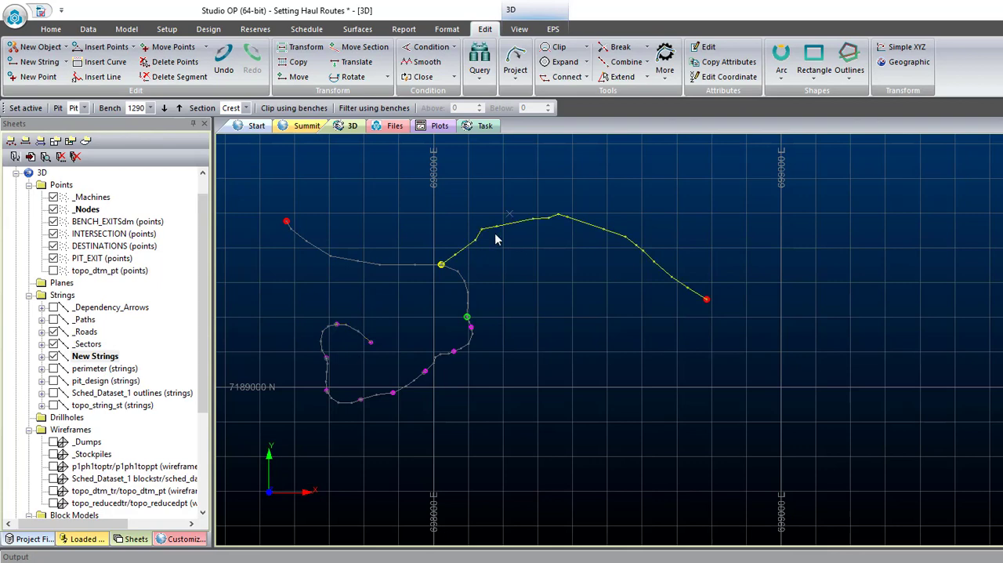
scroll(470, 352, up, 1)
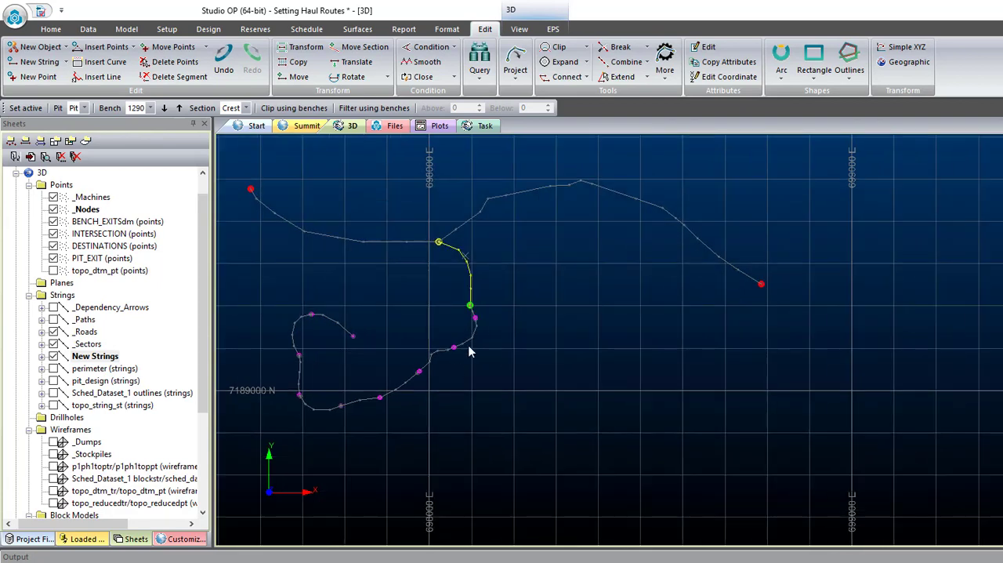
scroll(478, 405, down, 1)
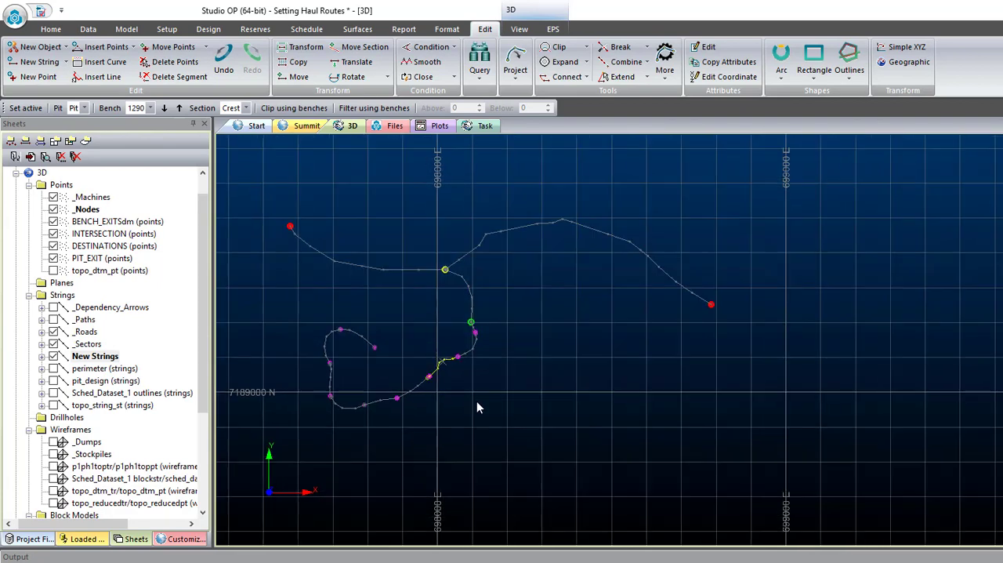
click(53, 466)
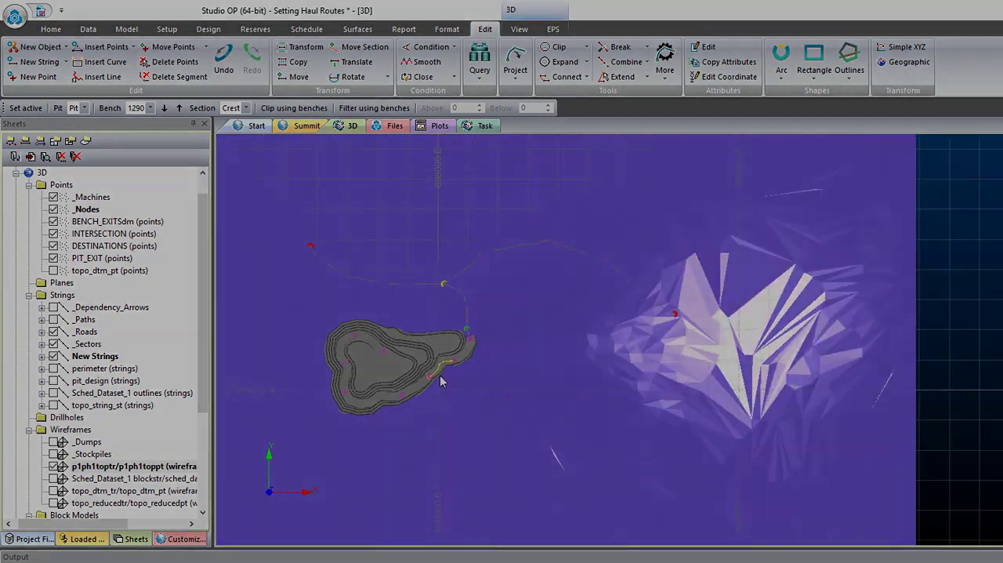